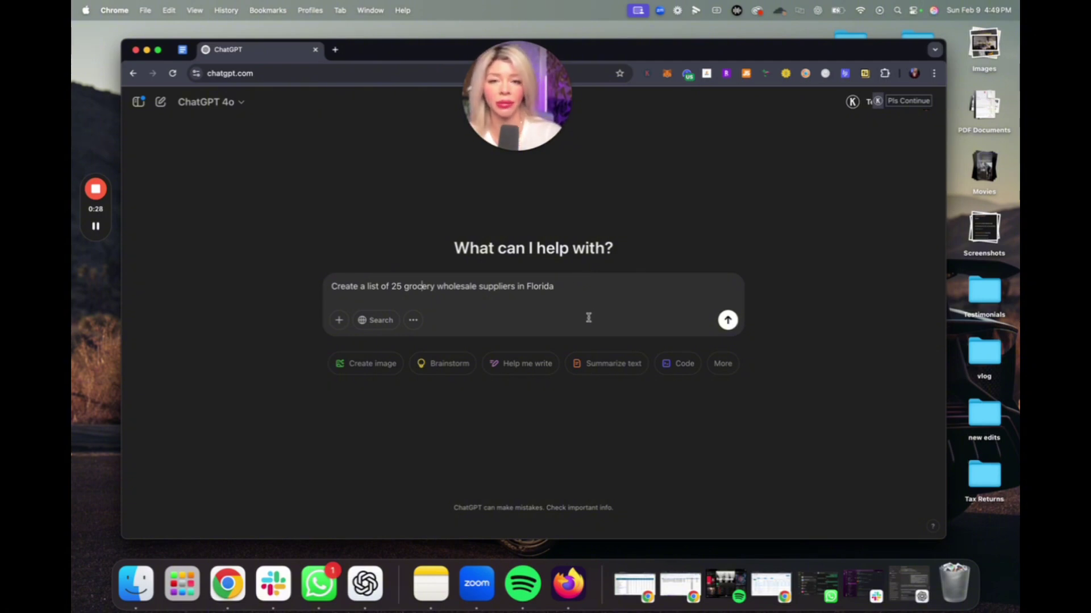
- Submit the prompt for a list of 25 grocery wholesale suppliers in Florida and read through the generated list
{"action": "left_click", "coordinate": [727, 320]}
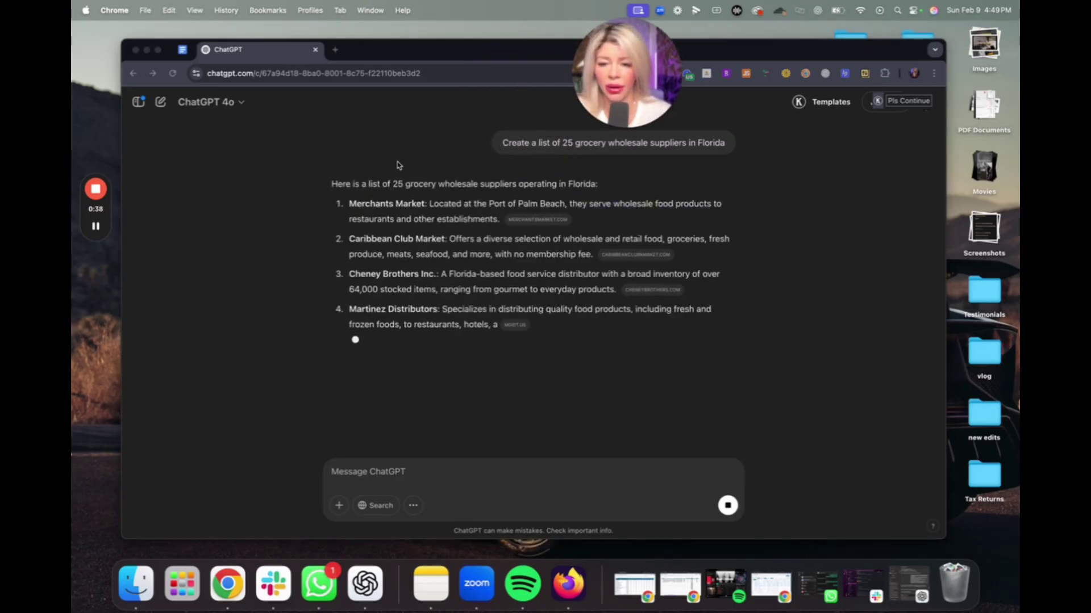
{"action": "scroll", "coordinate": [409, 330], "scroll_direction": "down", "scroll_amount": 2}
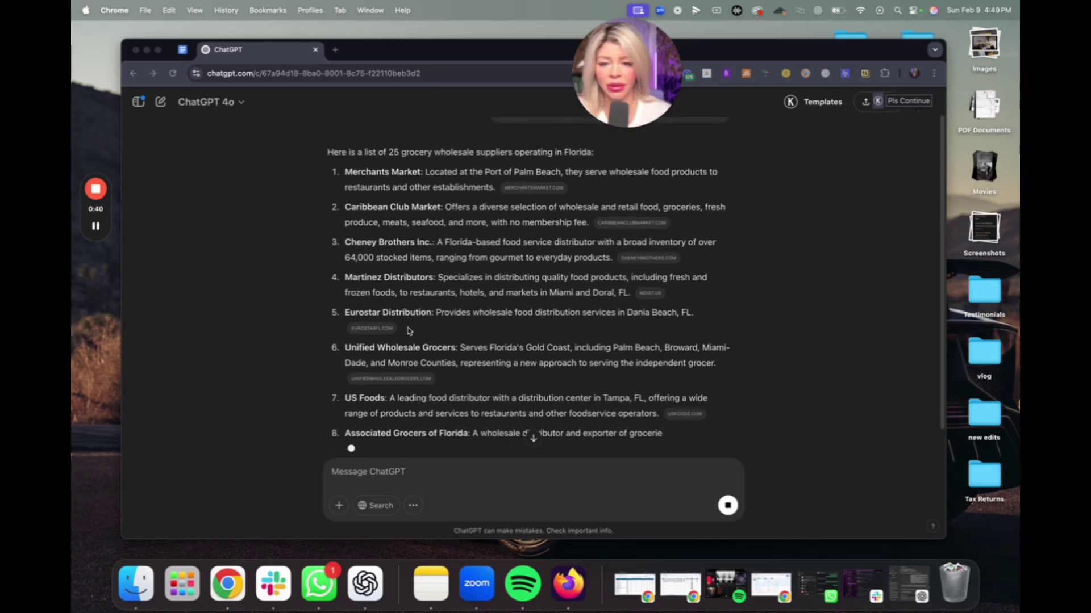
{"action": "scroll", "coordinate": [346, 346], "scroll_direction": "down", "scroll_amount": 2}
{"action": "scroll", "coordinate": [364, 388], "scroll_direction": "down", "scroll_amount": 6}
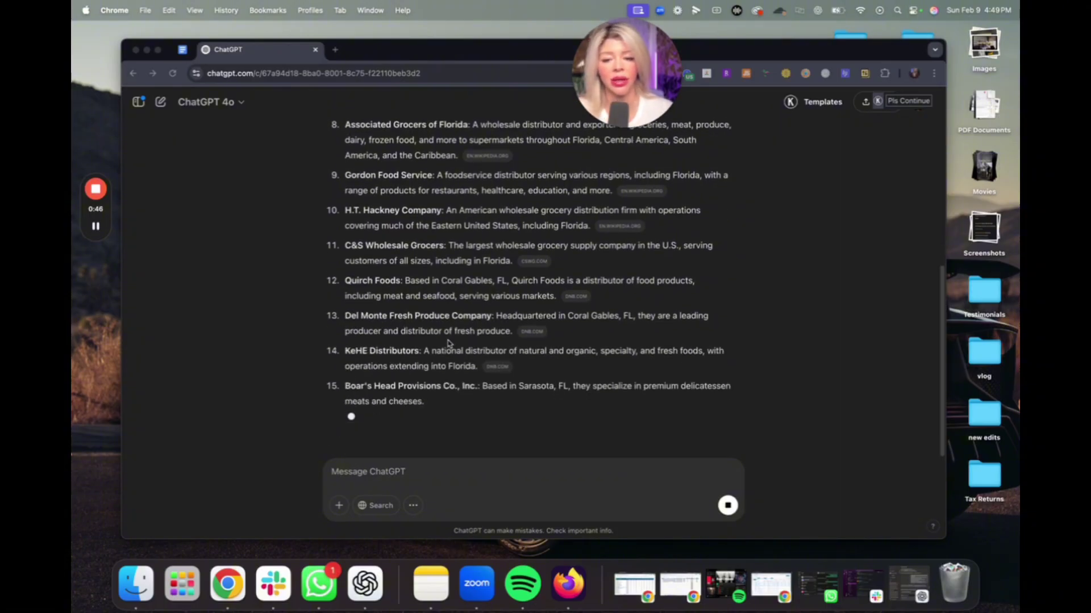
{"action": "scroll", "coordinate": [510, 348], "scroll_direction": "down", "scroll_amount": 3}
{"action": "scroll", "coordinate": [397, 280], "scroll_direction": "down", "scroll_amount": 2}
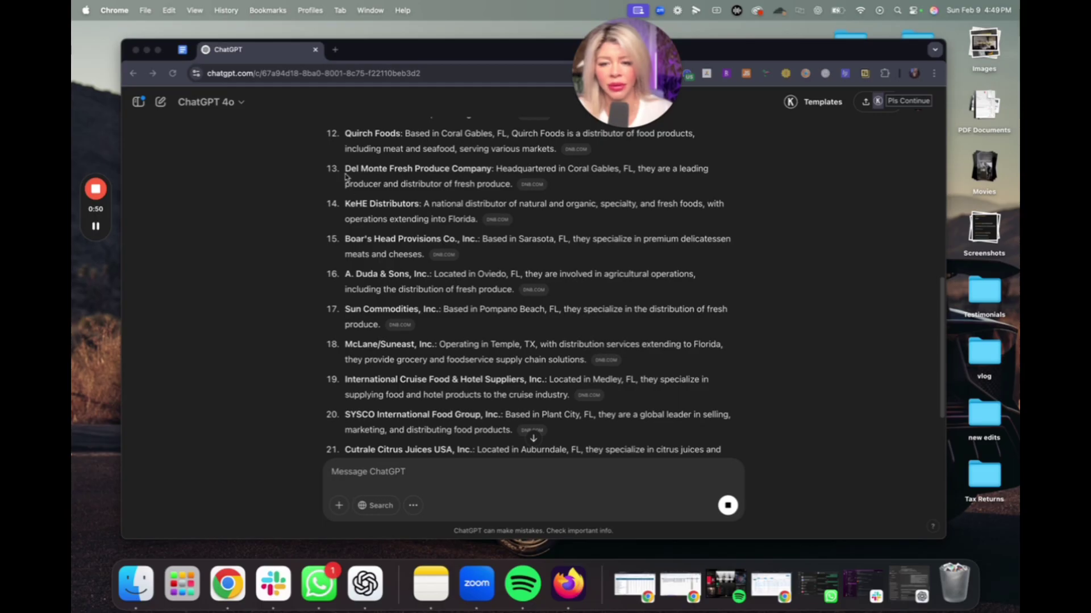
{"action": "scroll", "coordinate": [521, 269], "scroll_direction": "down", "scroll_amount": 2}
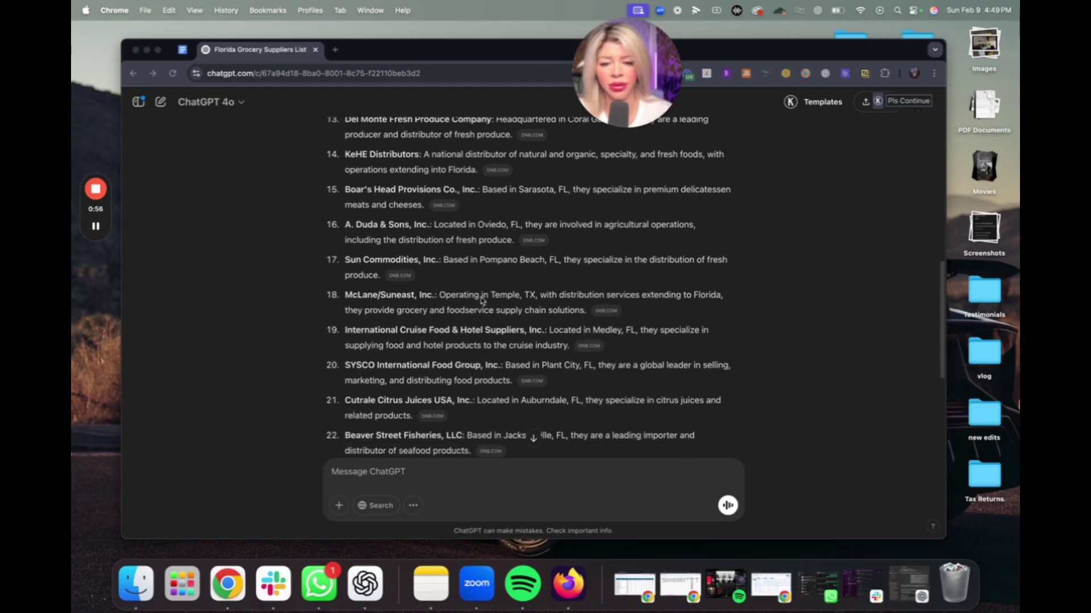
{"action": "scroll", "coordinate": [482, 301], "scroll_direction": "down", "scroll_amount": 4}
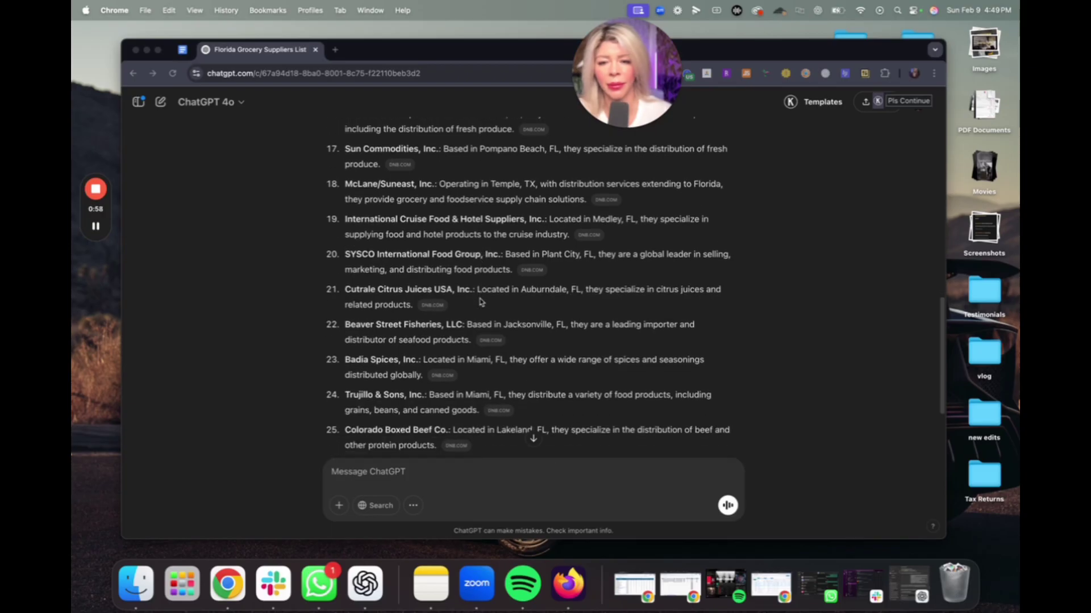
{"action": "scroll", "coordinate": [480, 303], "scroll_direction": "down", "scroll_amount": 1}
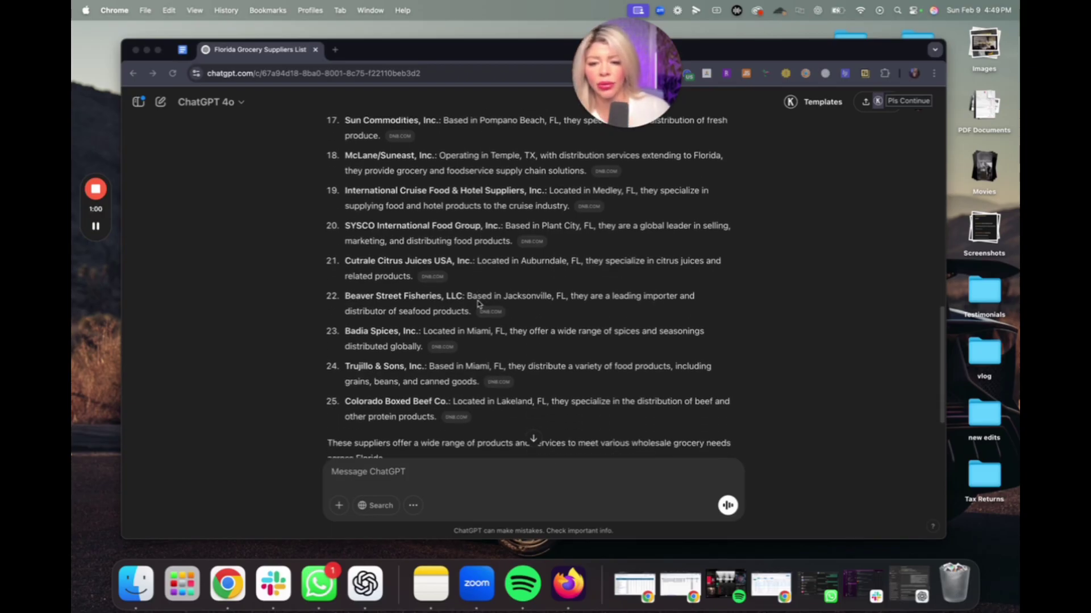
- Copy the supplier name Colorado Boxed Beef Co from the list and search the web for it in a new tab
{"action": "left_click", "coordinate": [435, 405]}
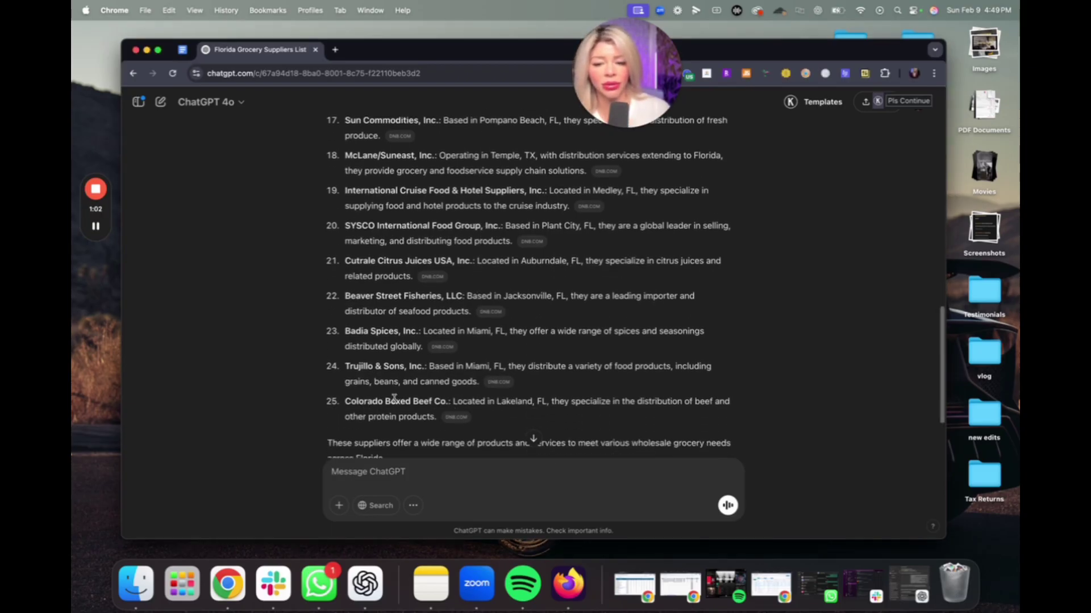
{"action": "left_click_drag", "start_coordinate": [444, 400], "coordinate": [341, 406]}
{"action": "key", "text": "super+c"}
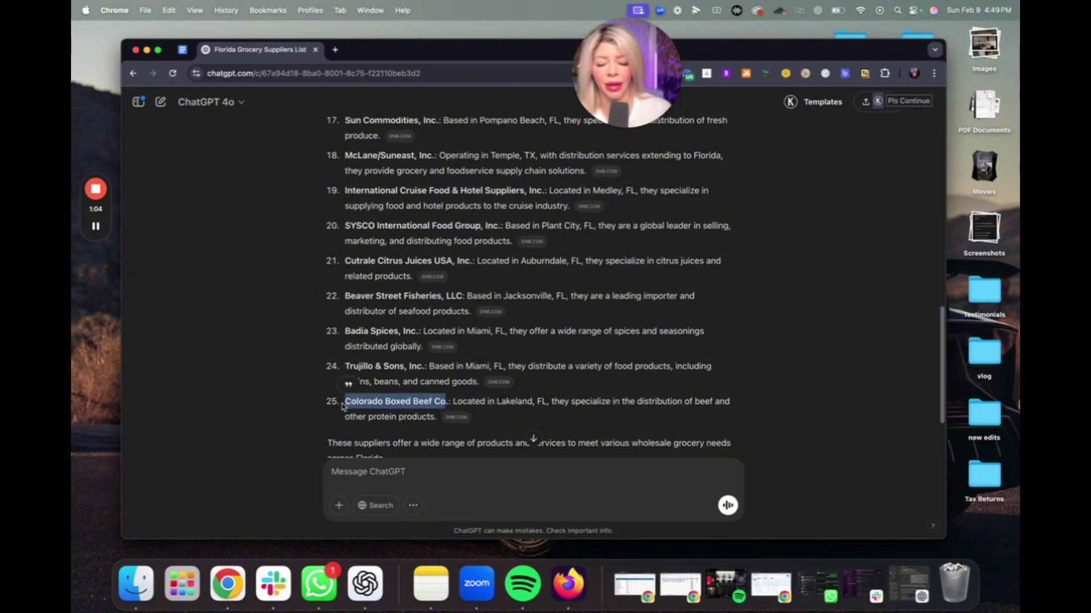
{"action": "left_click", "coordinate": [334, 50]}
{"action": "key", "text": "super+v"}
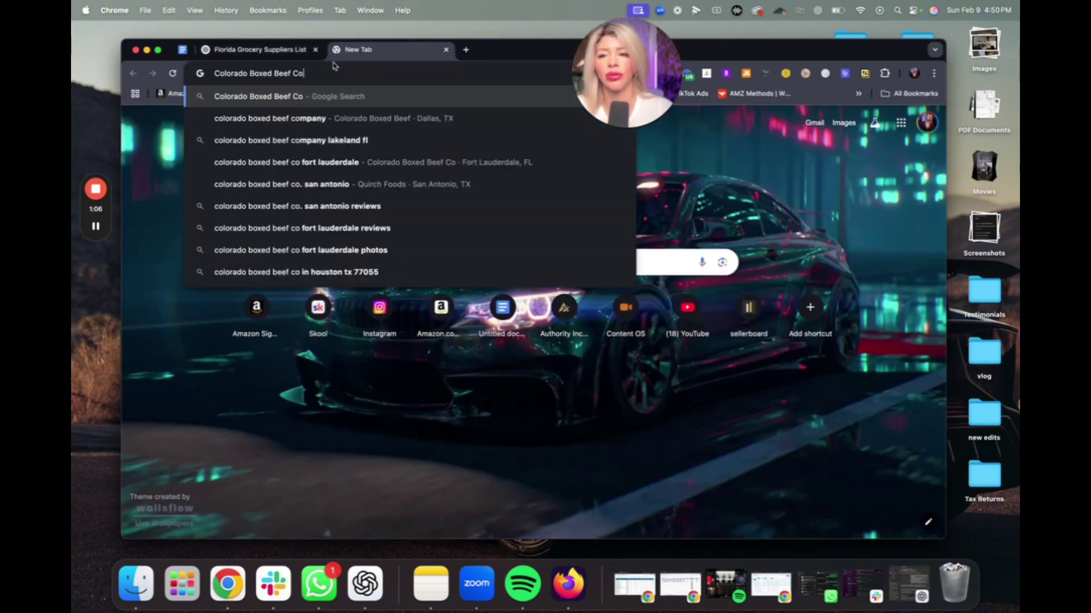
{"action": "key", "text": "Return"}
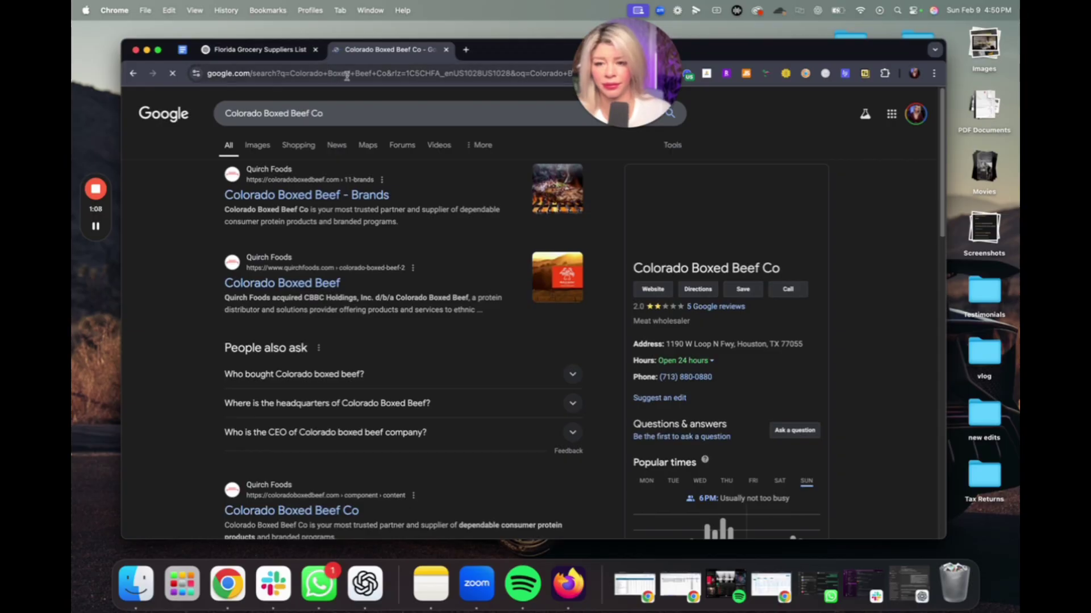
- Look through the search results and open the Colorado Boxed Beef Co page on coloradoboxedbeef.com
{"action": "scroll", "coordinate": [317, 392], "scroll_direction": "down", "scroll_amount": 3}
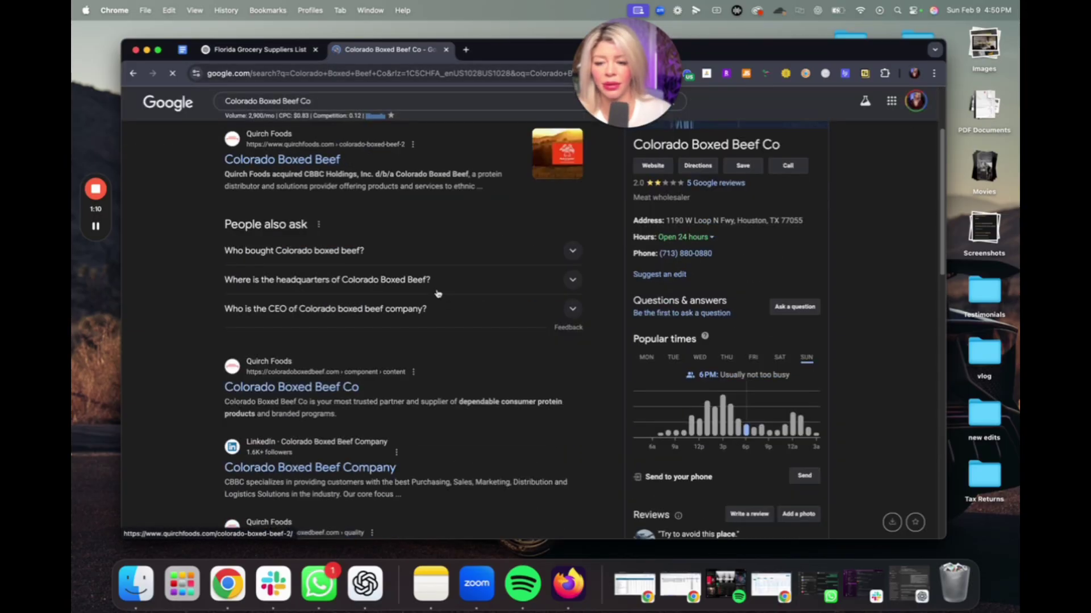
{"action": "scroll", "coordinate": [319, 392], "scroll_direction": "up", "scroll_amount": 2}
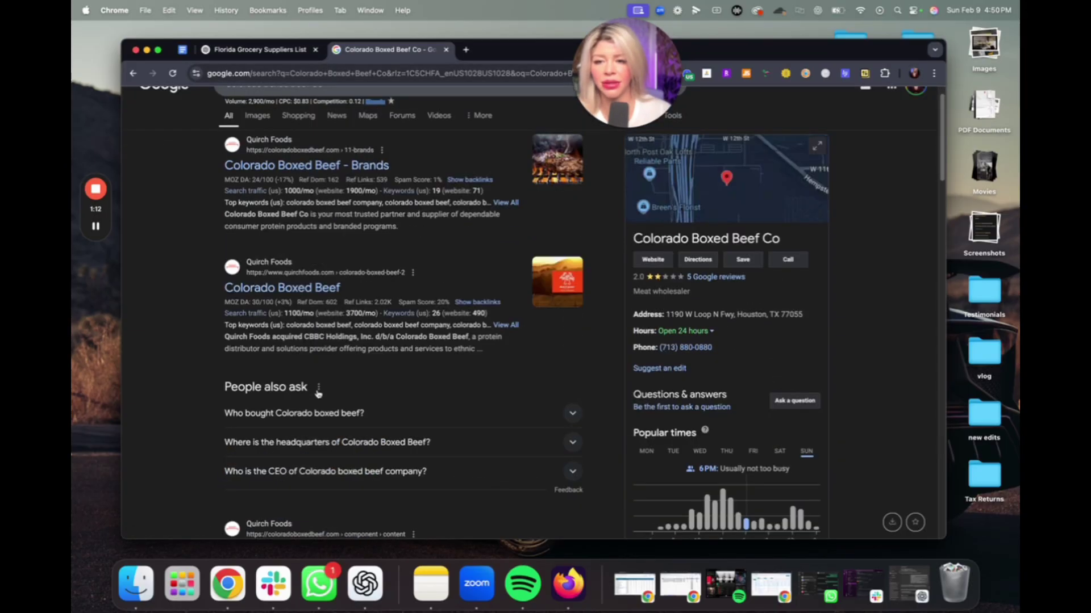
{"action": "scroll", "coordinate": [318, 392], "scroll_direction": "down", "scroll_amount": 1}
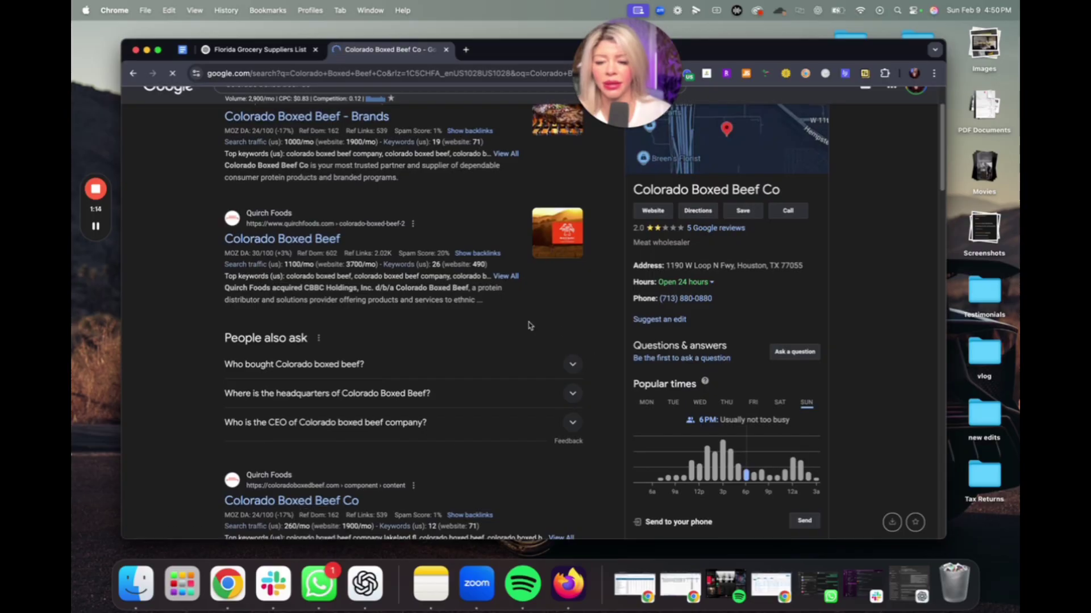
{"action": "scroll", "coordinate": [564, 332], "scroll_direction": "up", "scroll_amount": 1}
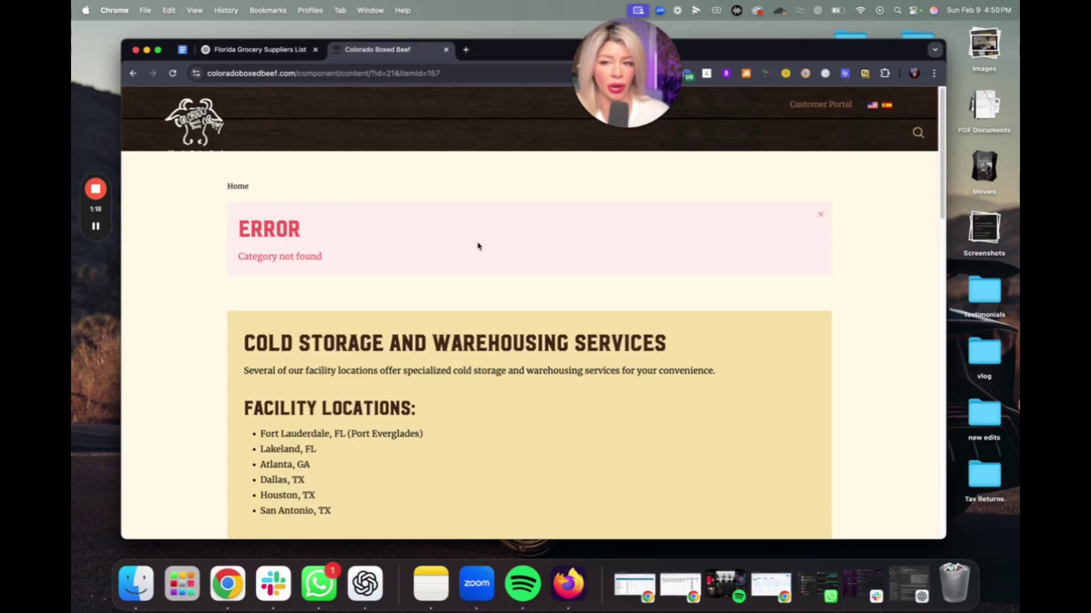
- Review the supplier's cold storage, services and transportation information, and close its tab to return to the supplier list
{"action": "scroll", "coordinate": [478, 246], "scroll_direction": "down", "scroll_amount": 15}
{"action": "scroll", "coordinate": [478, 246], "scroll_direction": "up", "scroll_amount": 10}
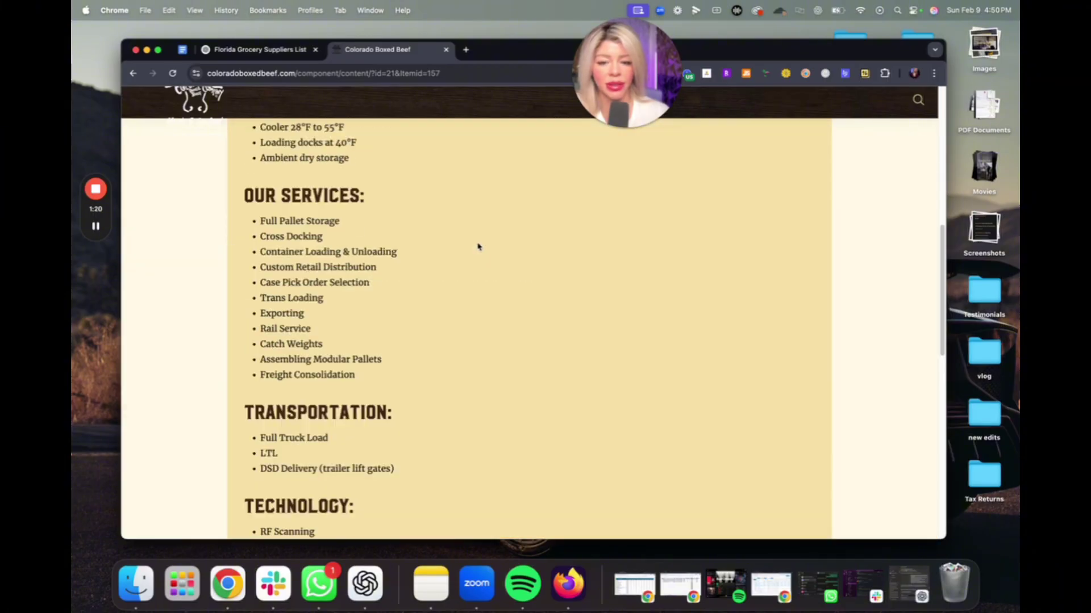
{"action": "scroll", "coordinate": [478, 247], "scroll_direction": "up", "scroll_amount": 10}
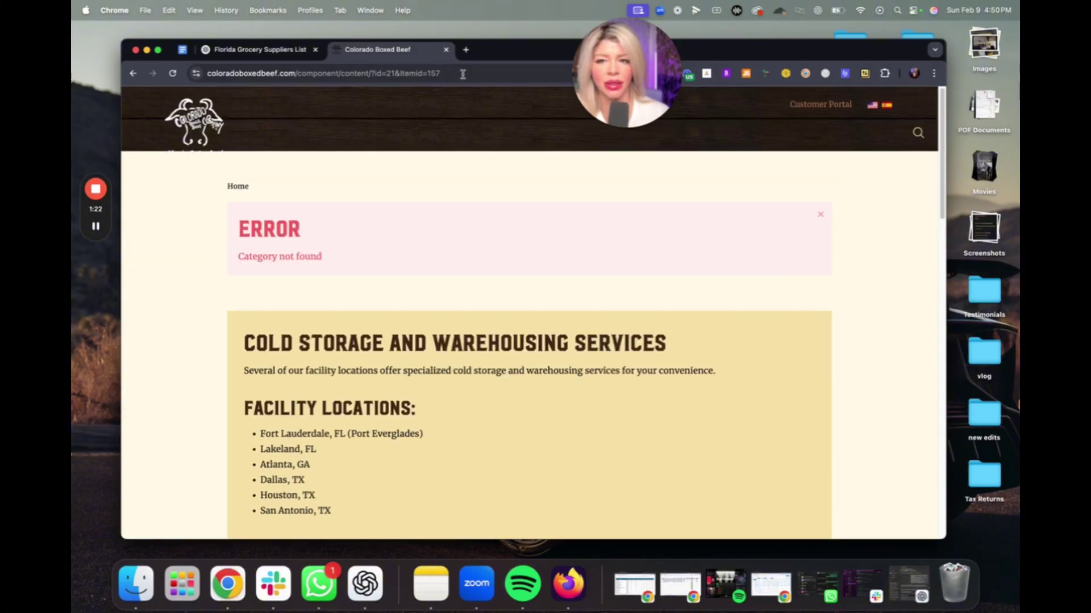
{"action": "left_click", "coordinate": [446, 50]}
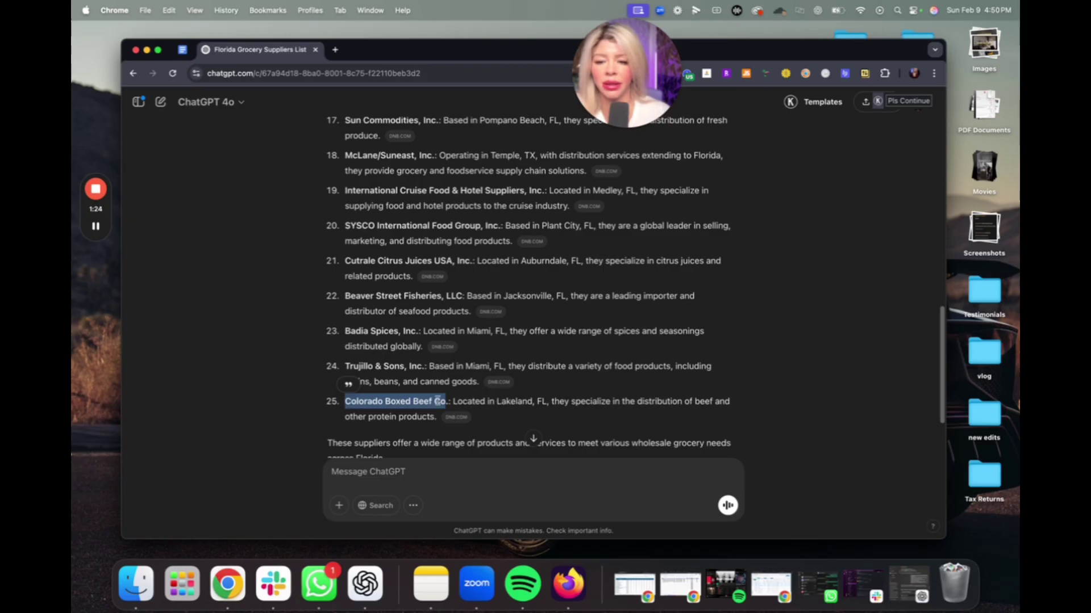
- Find Gordon Food Service in the supplier list, copy its name and search the web for it in a new tab
{"action": "scroll", "coordinate": [438, 400], "scroll_direction": "down", "scroll_amount": 4}
{"action": "scroll", "coordinate": [438, 401], "scroll_direction": "up", "scroll_amount": 5}
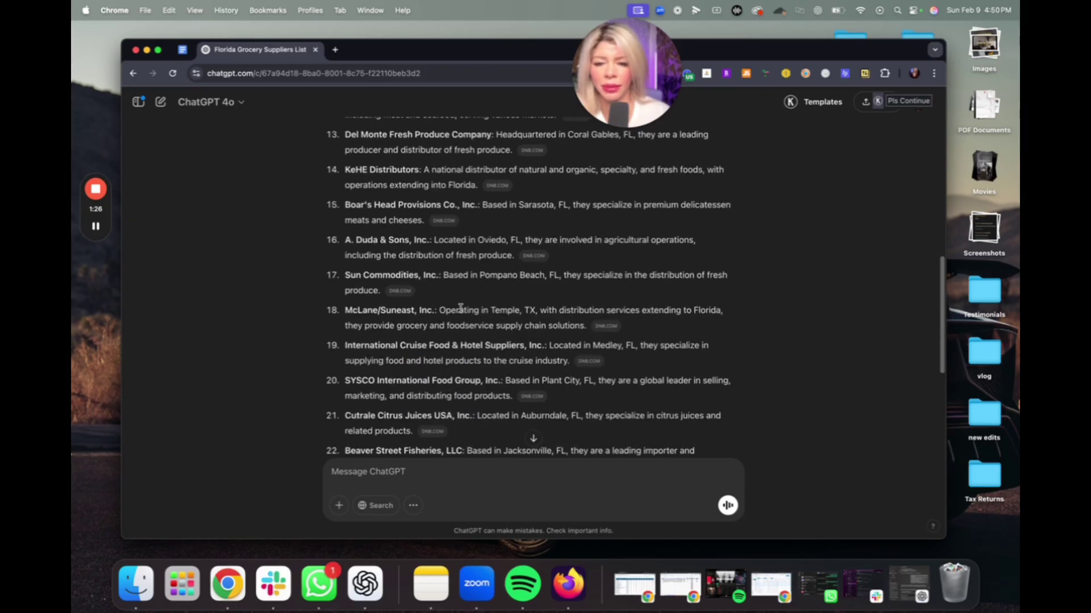
{"action": "scroll", "coordinate": [434, 285], "scroll_direction": "up", "scroll_amount": 1}
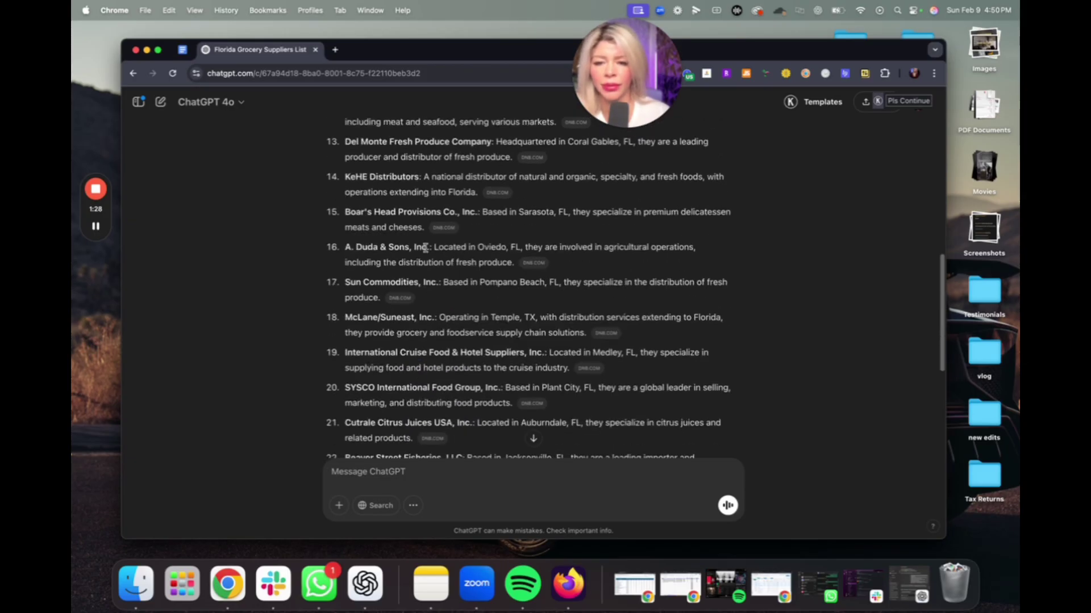
{"action": "scroll", "coordinate": [609, 265], "scroll_direction": "up", "scroll_amount": 3}
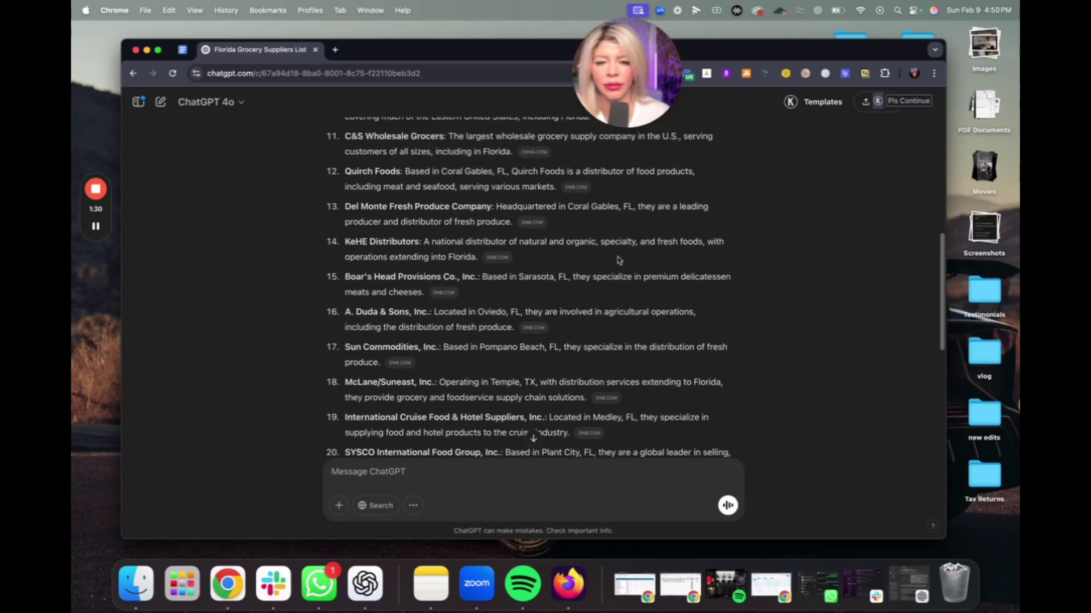
{"action": "scroll", "coordinate": [631, 256], "scroll_direction": "up", "scroll_amount": 2}
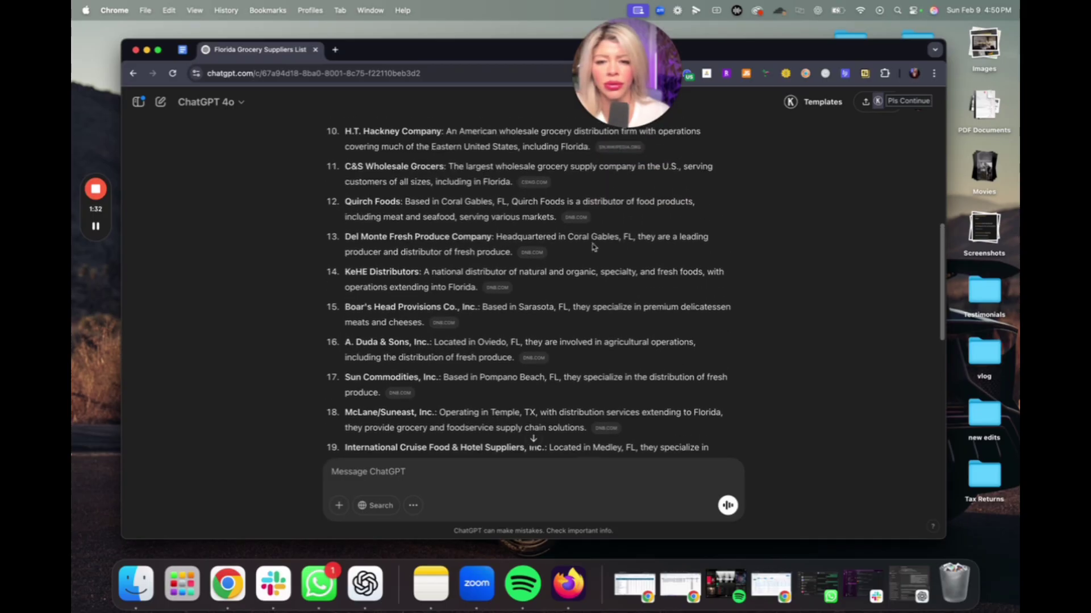
{"action": "scroll", "coordinate": [525, 248], "scroll_direction": "up", "scroll_amount": 1}
{"action": "scroll", "coordinate": [534, 246], "scroll_direction": "up", "scroll_amount": 2}
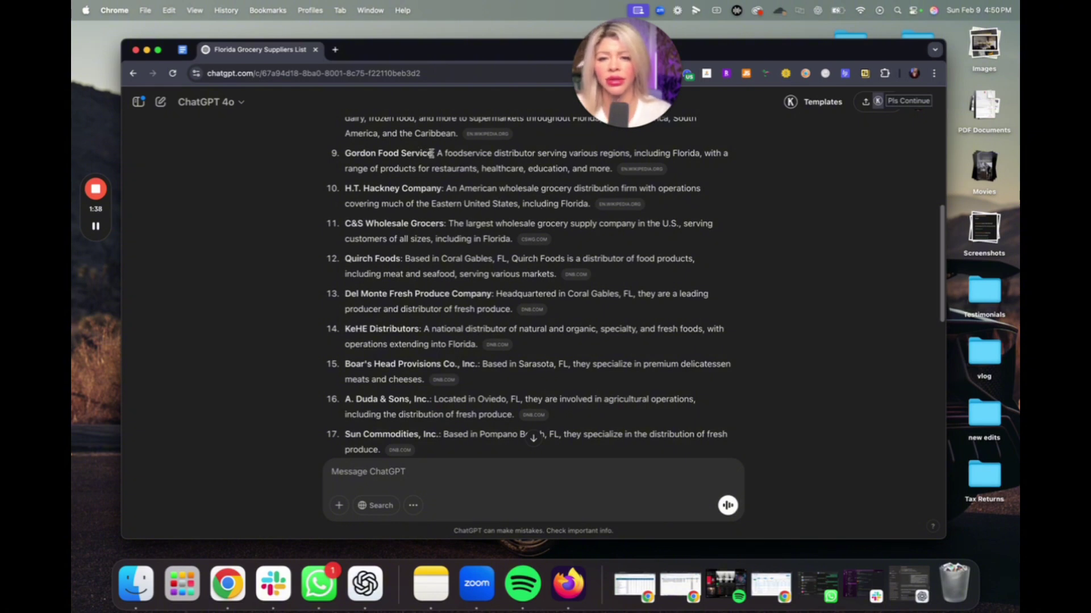
{"action": "left_click_drag", "start_coordinate": [433, 153], "coordinate": [339, 159]}
{"action": "key", "text": "super+c"}
{"action": "left_click", "coordinate": [335, 49]}
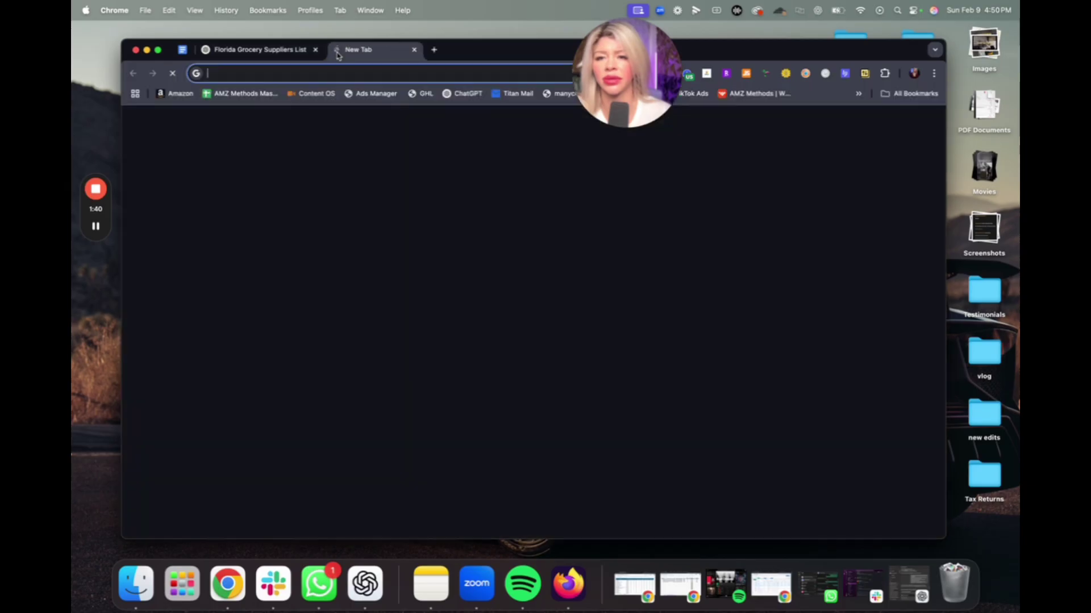
{"action": "key", "text": "super+v"}
{"action": "key", "text": "Return"}
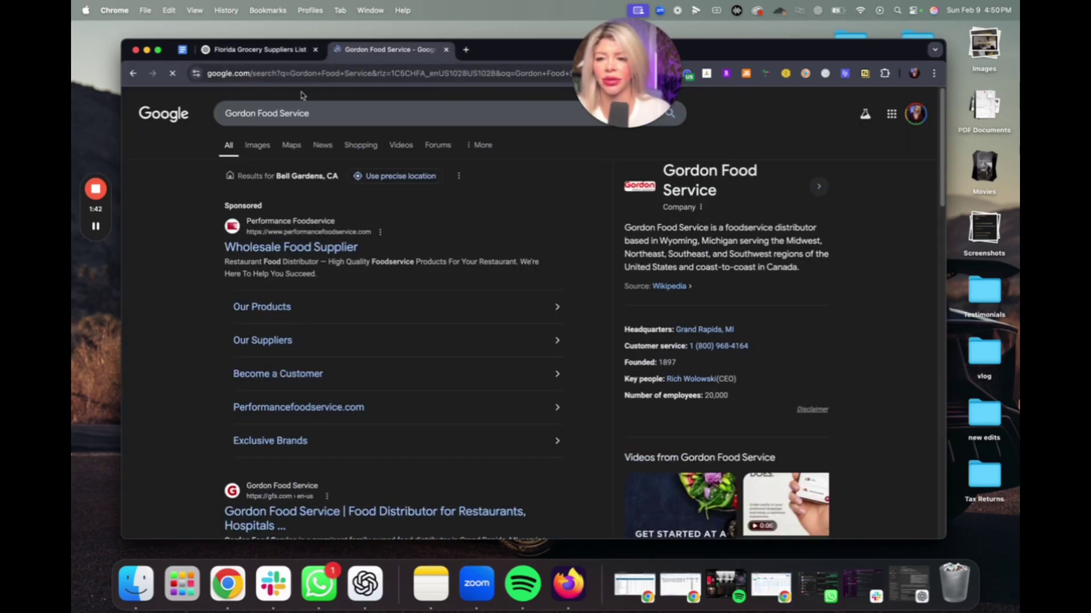
- Open the official Gordon Food Service website from the search results and go to its Our Brands page
{"action": "scroll", "coordinate": [377, 348], "scroll_direction": "down", "scroll_amount": 3}
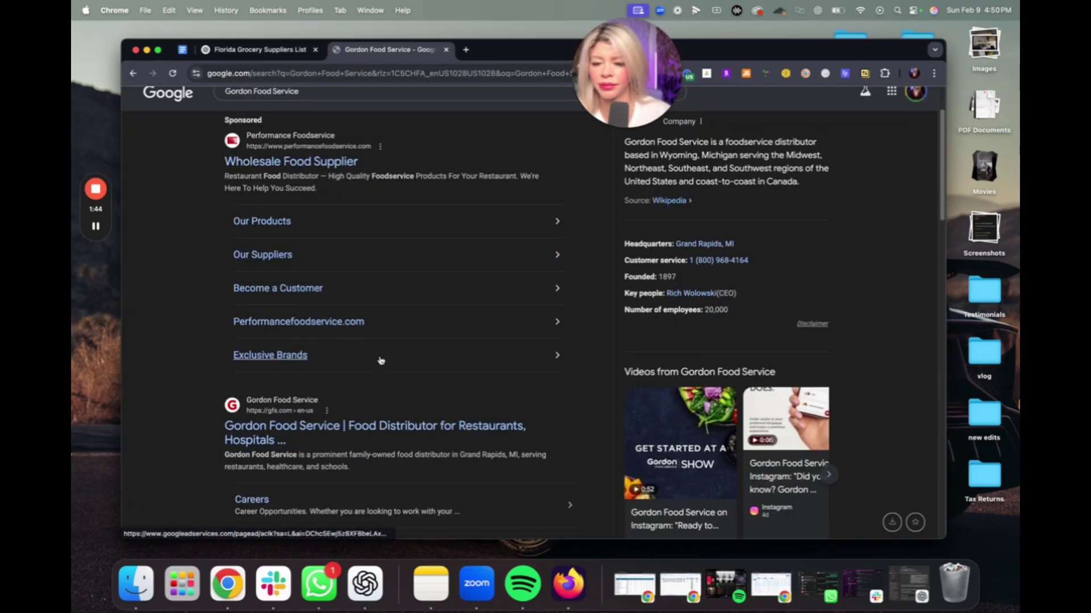
{"action": "left_click", "coordinate": [368, 414]}
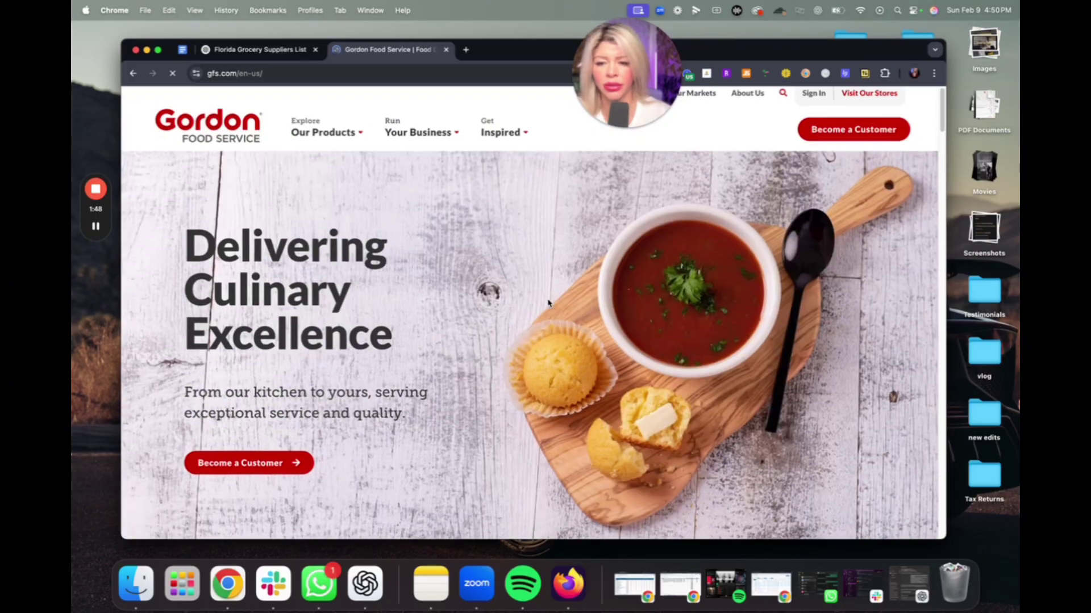
{"action": "left_click", "coordinate": [325, 137]}
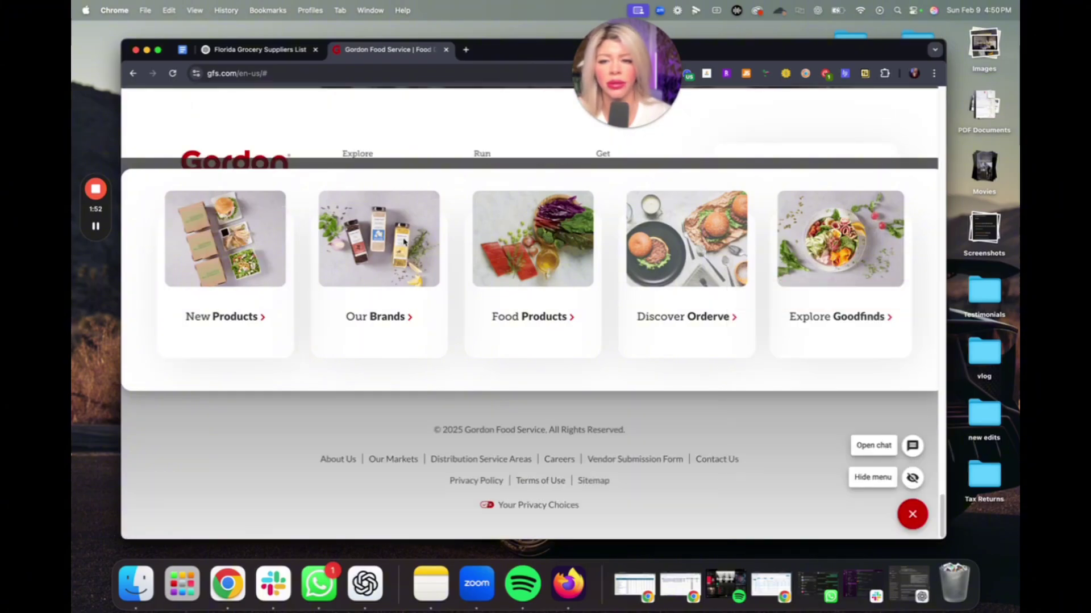
{"action": "left_click", "coordinate": [395, 241]}
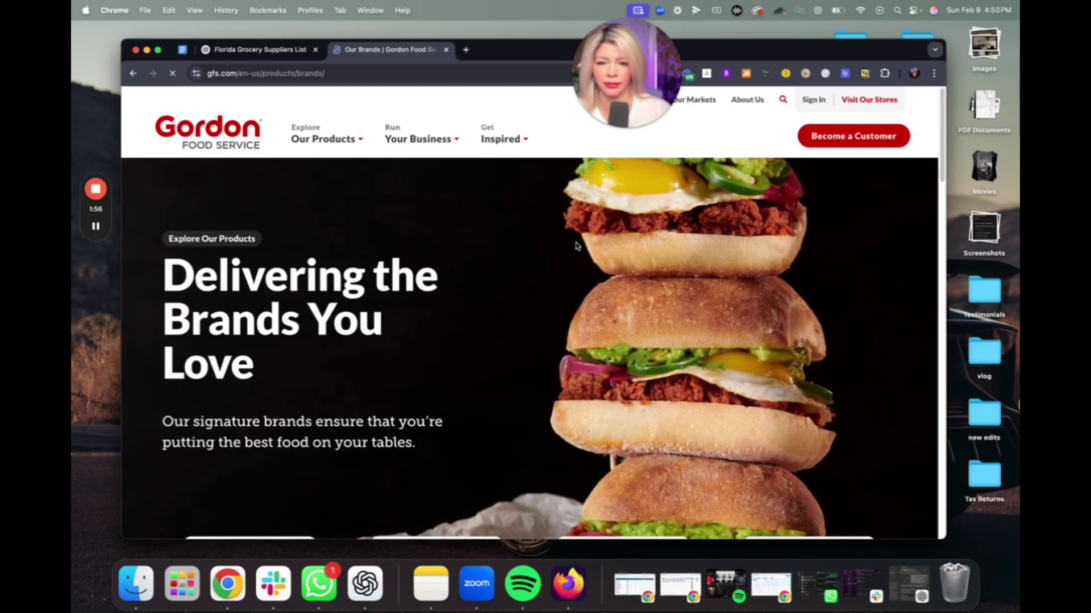
- Examine the brands that Gordon Food Service carries on the Our Brands page
{"action": "scroll", "coordinate": [574, 244], "scroll_direction": "down", "scroll_amount": 10}
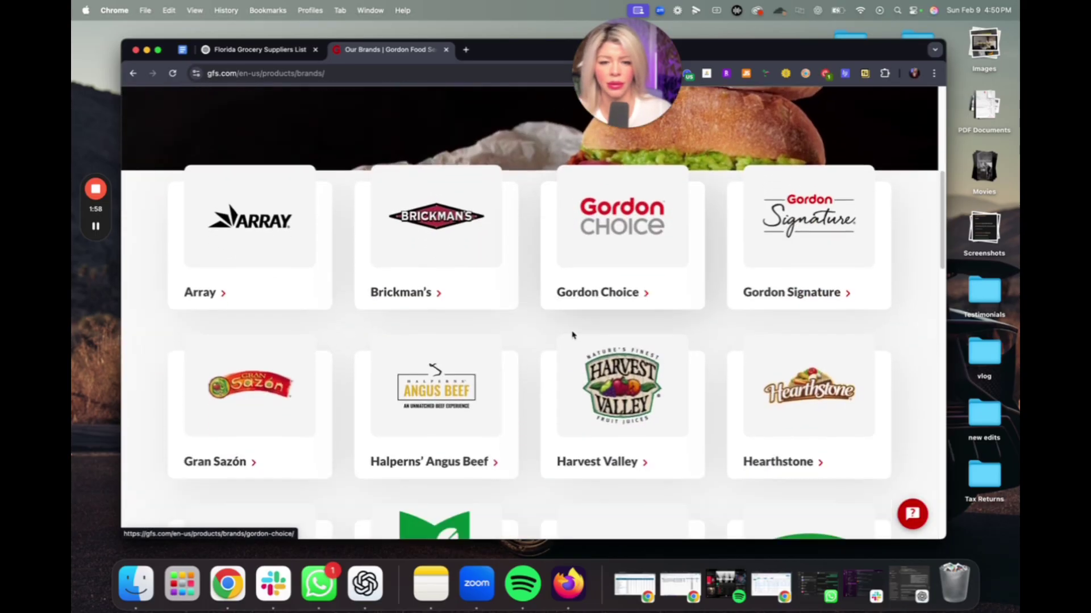
{"action": "scroll", "coordinate": [573, 335], "scroll_direction": "down", "scroll_amount": 5}
{"action": "scroll", "coordinate": [566, 342], "scroll_direction": "down", "scroll_amount": 4}
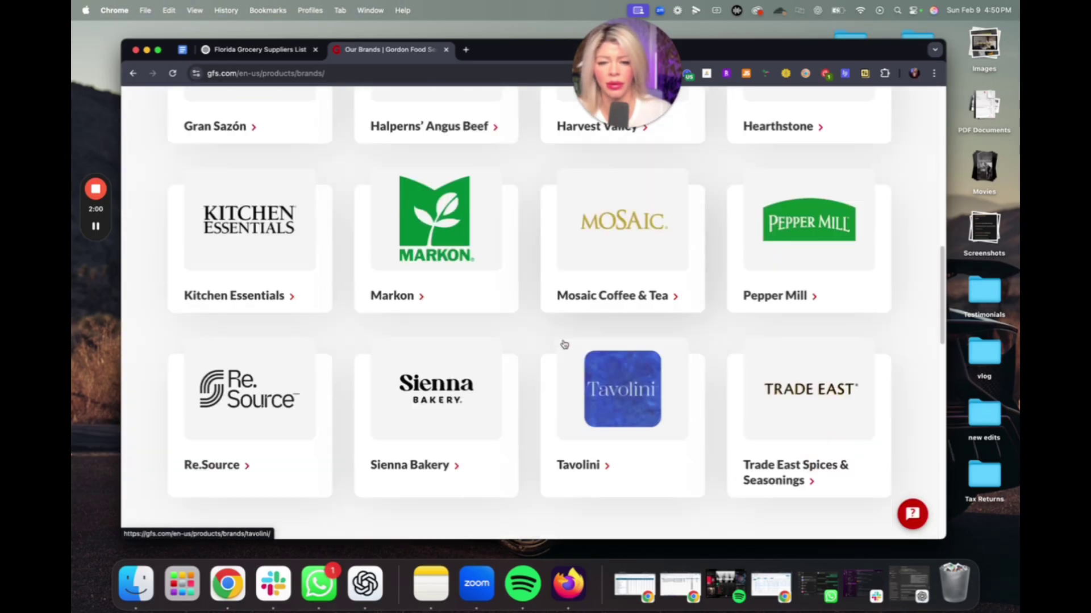
{"action": "scroll", "coordinate": [563, 343], "scroll_direction": "up", "scroll_amount": 5}
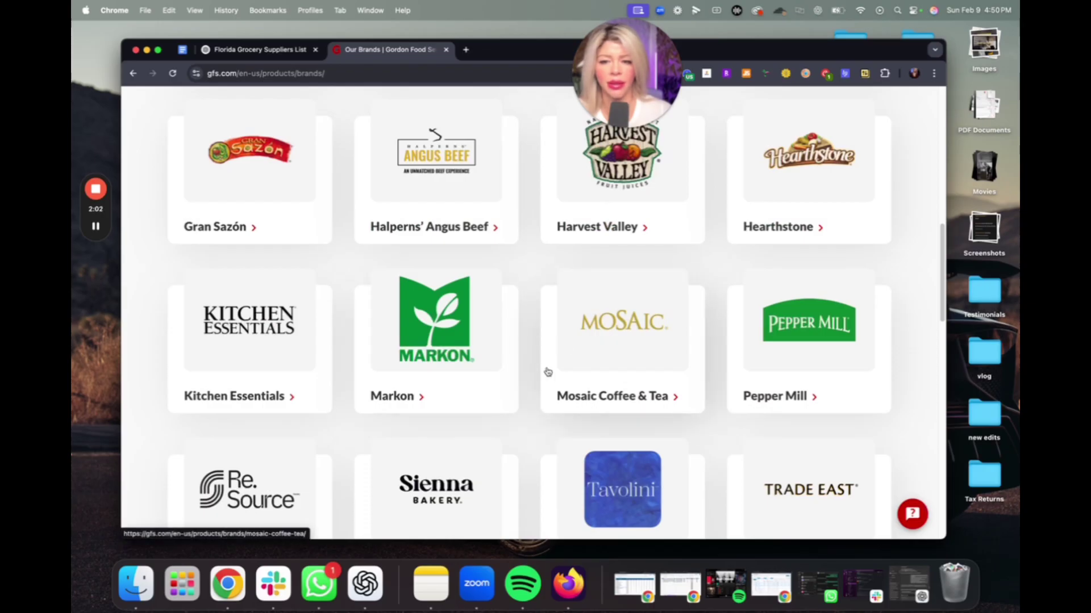
- Open amazon.com in a new tab and return to the Gordon Food Service brands page
{"action": "left_click_drag", "start_coordinate": [475, 56], "coordinate": [475, 56]}
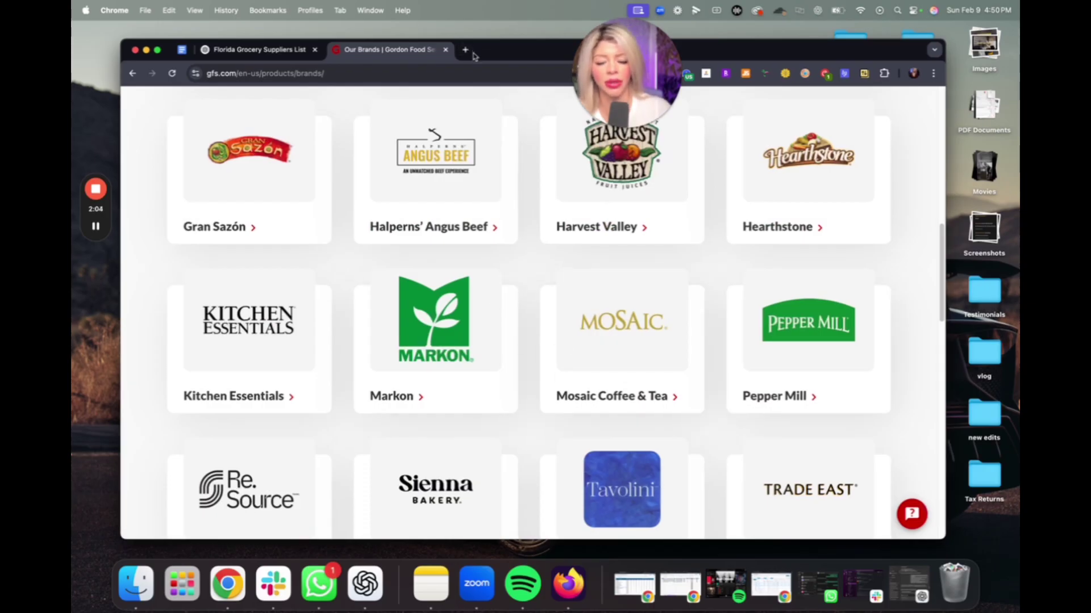
{"action": "left_click", "coordinate": [465, 50]}
{"action": "type", "text": "am"}
{"action": "key", "text": "Return"}
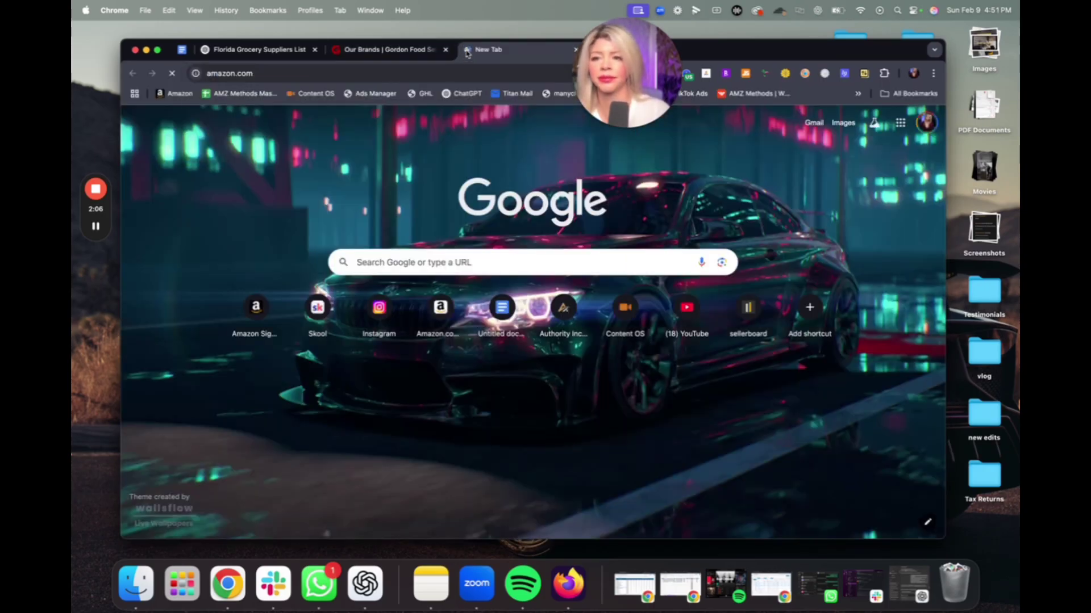
{"action": "left_click", "coordinate": [387, 51]}
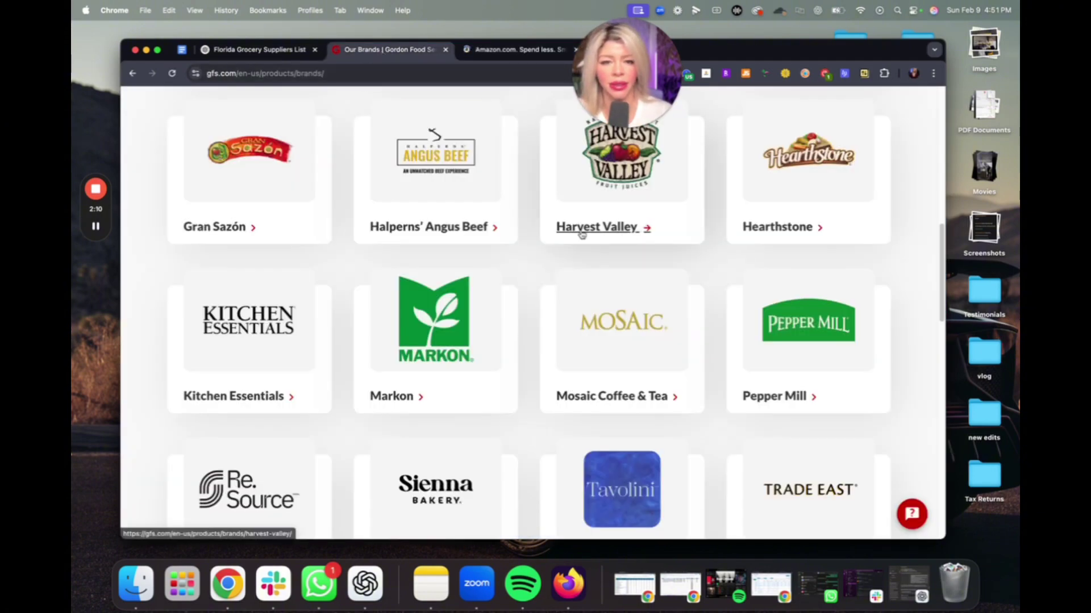
- Search Amazon for "harvest valley" and look through the product results
{"action": "left_click", "coordinate": [500, 50]}
{"action": "left_click", "coordinate": [433, 143]}
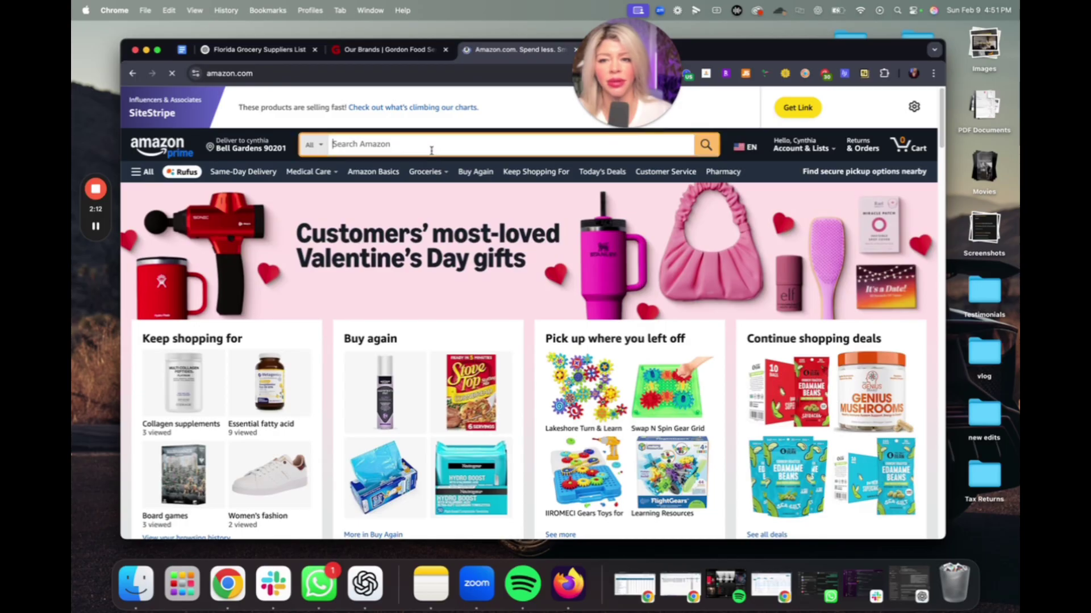
{"action": "type", "text": "harvest valley"}
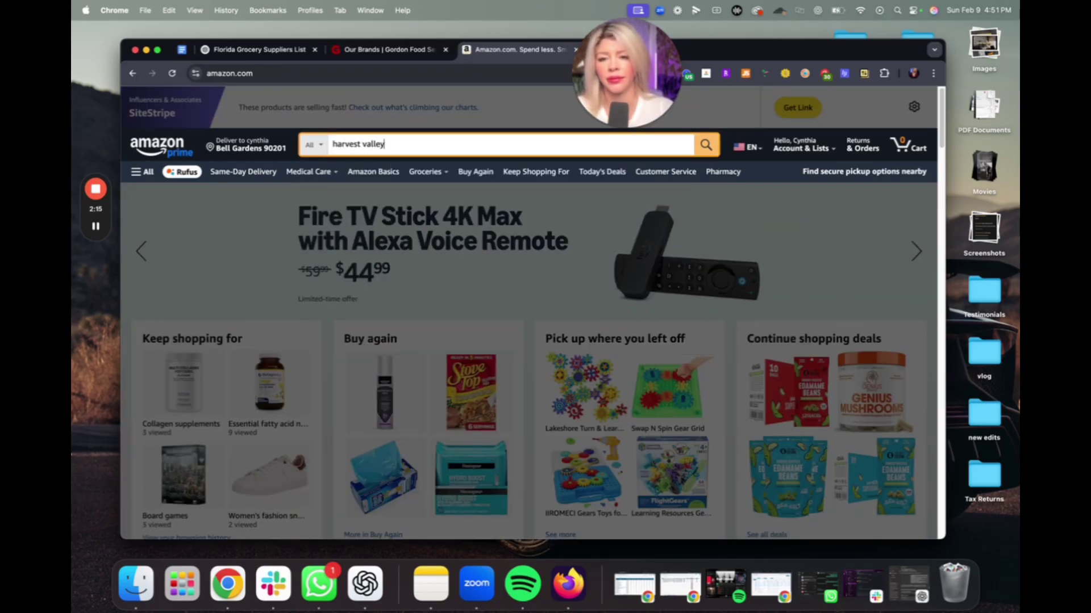
{"action": "key", "text": "Return"}
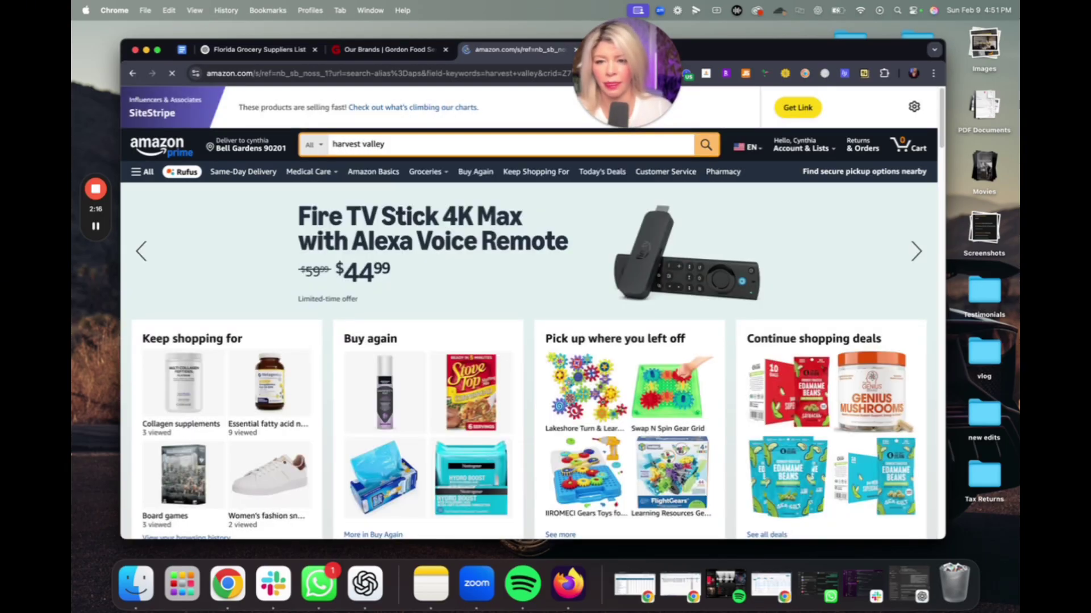
{"action": "scroll", "coordinate": [612, 240], "scroll_direction": "down", "scroll_amount": 3}
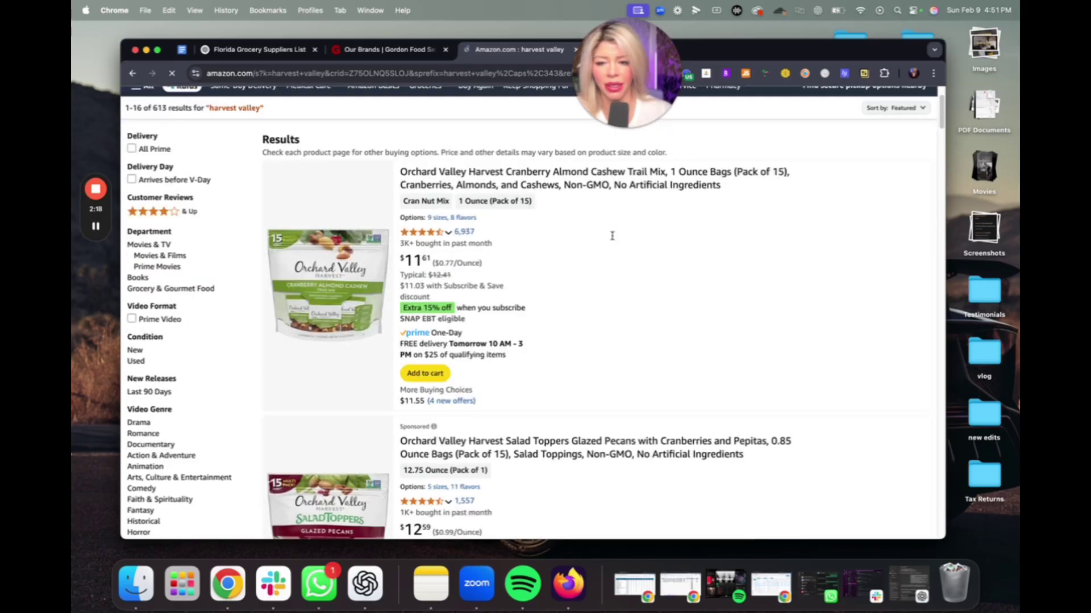
{"action": "scroll", "coordinate": [612, 239], "scroll_direction": "down", "scroll_amount": 5}
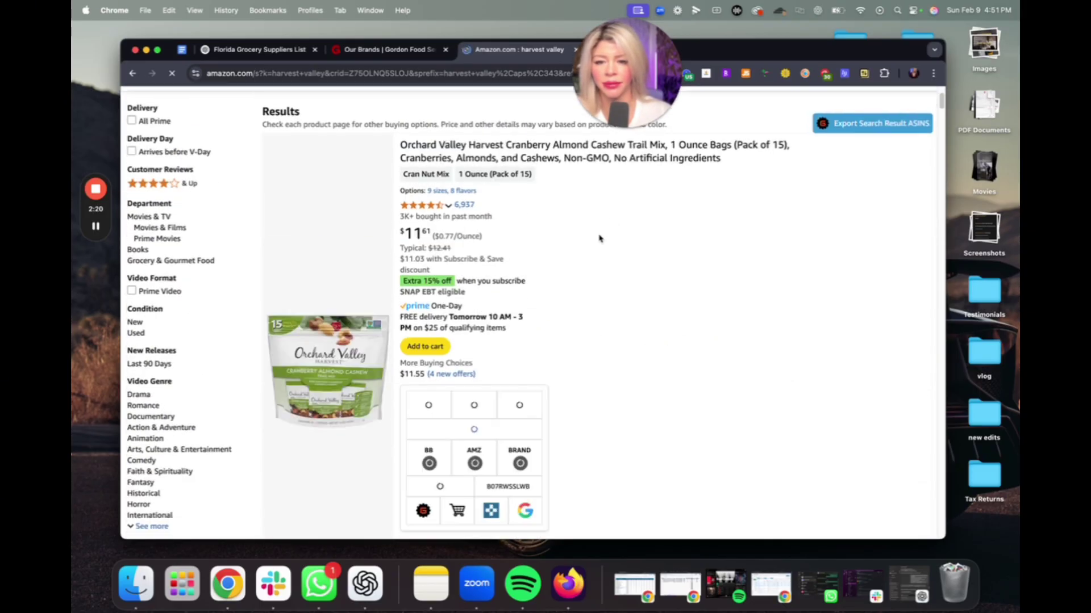
{"action": "scroll", "coordinate": [594, 348], "scroll_direction": "down", "scroll_amount": 5}
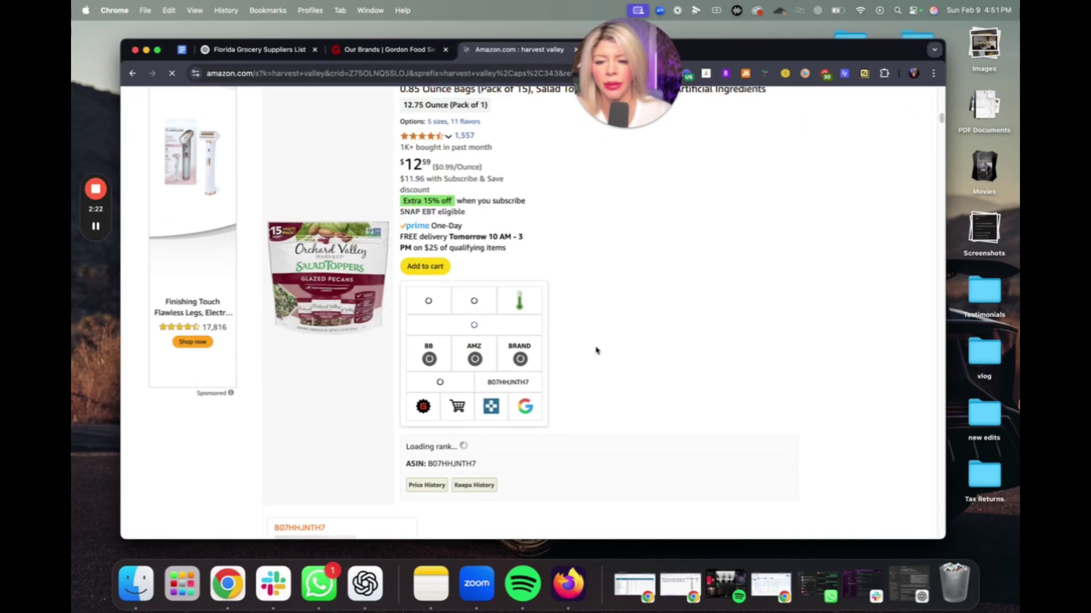
{"action": "scroll", "coordinate": [511, 343], "scroll_direction": "down", "scroll_amount": 5}
{"action": "scroll", "coordinate": [616, 304], "scroll_direction": "down", "scroll_amount": 5}
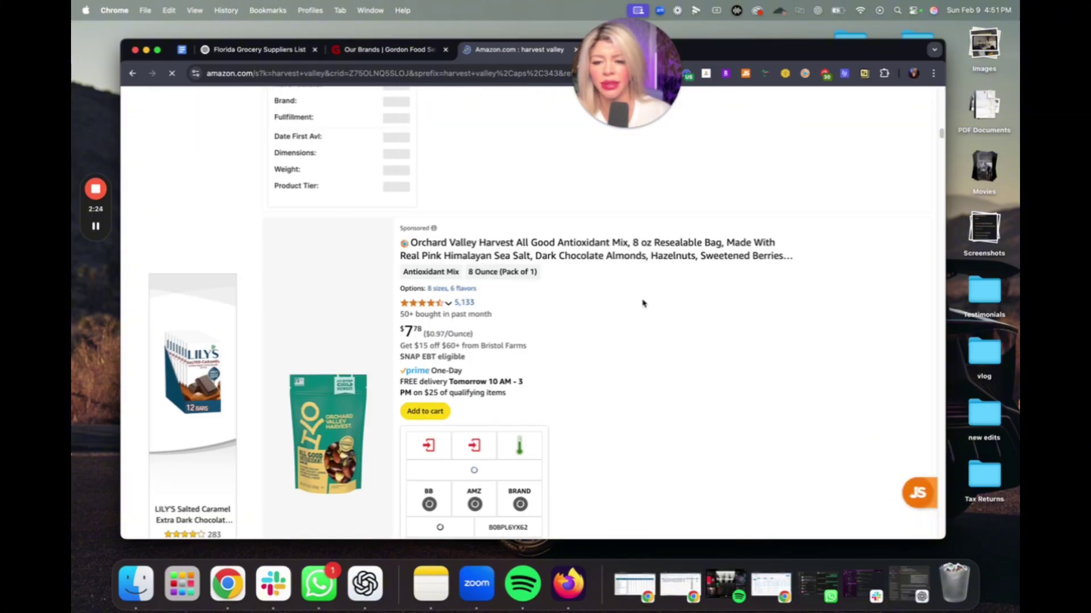
{"action": "scroll", "coordinate": [631, 306], "scroll_direction": "down", "scroll_amount": 10}
- Return to the ChatGPT list of Florida grocery suppliers, find KeHE Distributors and copy its name
{"action": "left_click", "coordinate": [375, 49]}
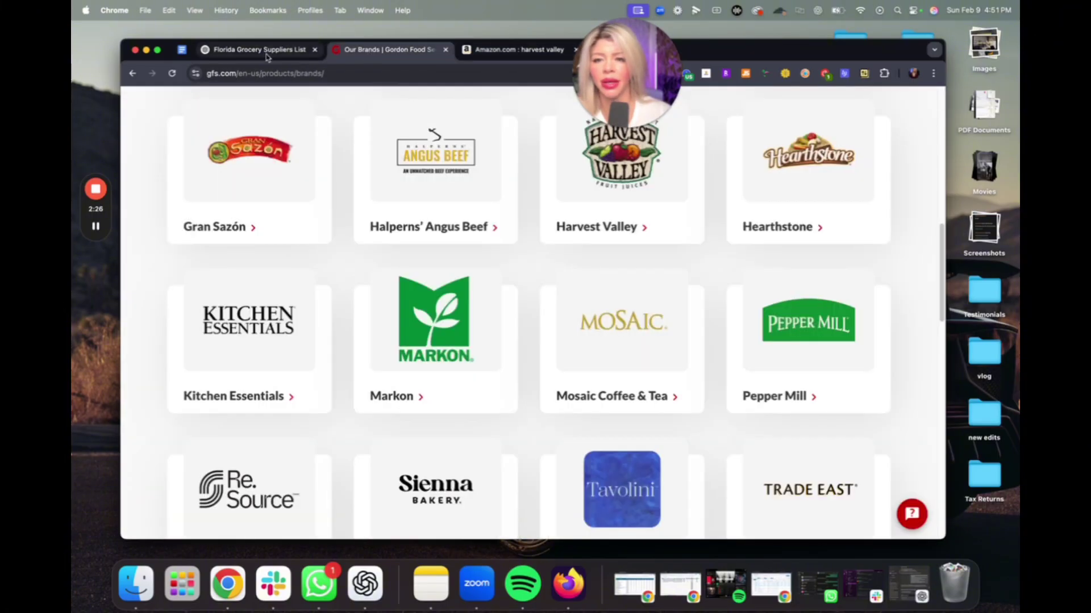
{"action": "left_click", "coordinate": [267, 50]}
{"action": "scroll", "coordinate": [480, 414], "scroll_direction": "down", "scroll_amount": 2}
{"action": "scroll", "coordinate": [401, 273], "scroll_direction": "up", "scroll_amount": 2}
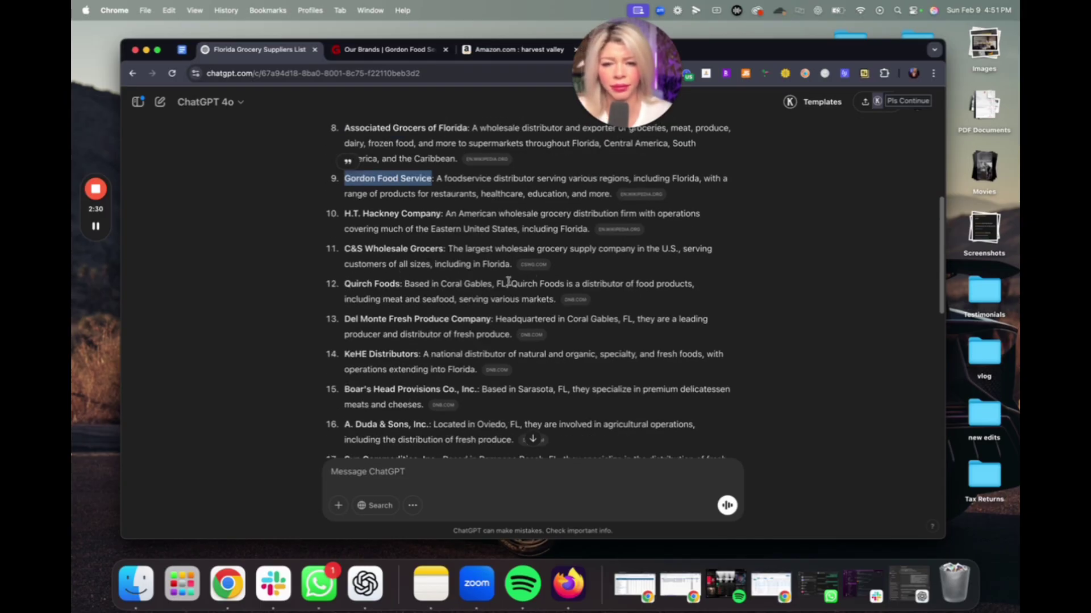
{"action": "scroll", "coordinate": [391, 293], "scroll_direction": "up", "scroll_amount": 10}
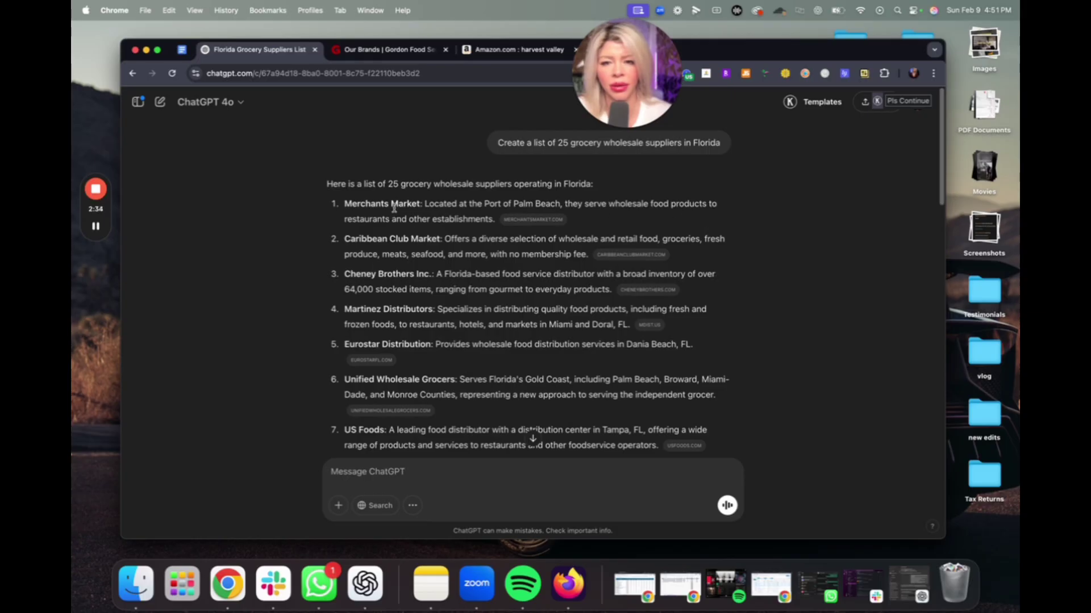
{"action": "scroll", "coordinate": [435, 306], "scroll_direction": "down", "scroll_amount": 12}
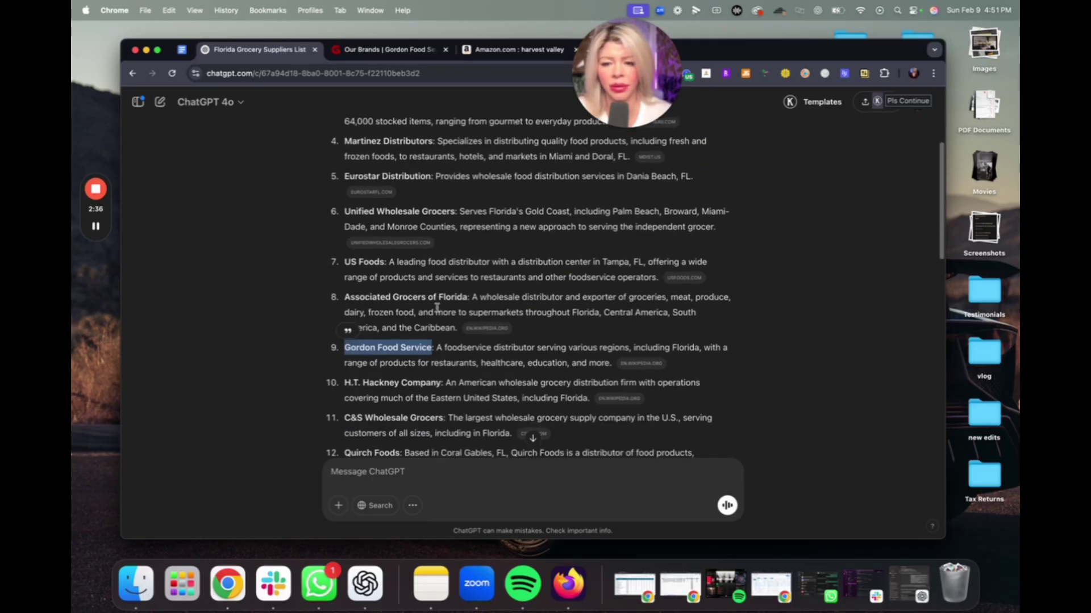
{"action": "scroll", "coordinate": [438, 309], "scroll_direction": "up", "scroll_amount": 3}
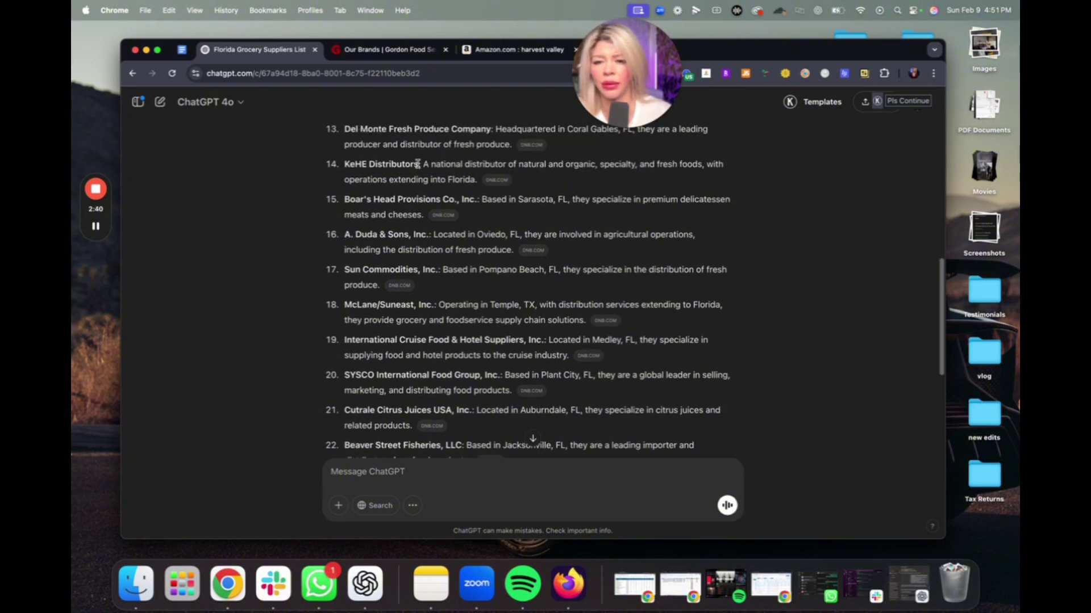
{"action": "left_click_drag", "start_coordinate": [417, 164], "coordinate": [351, 166]}
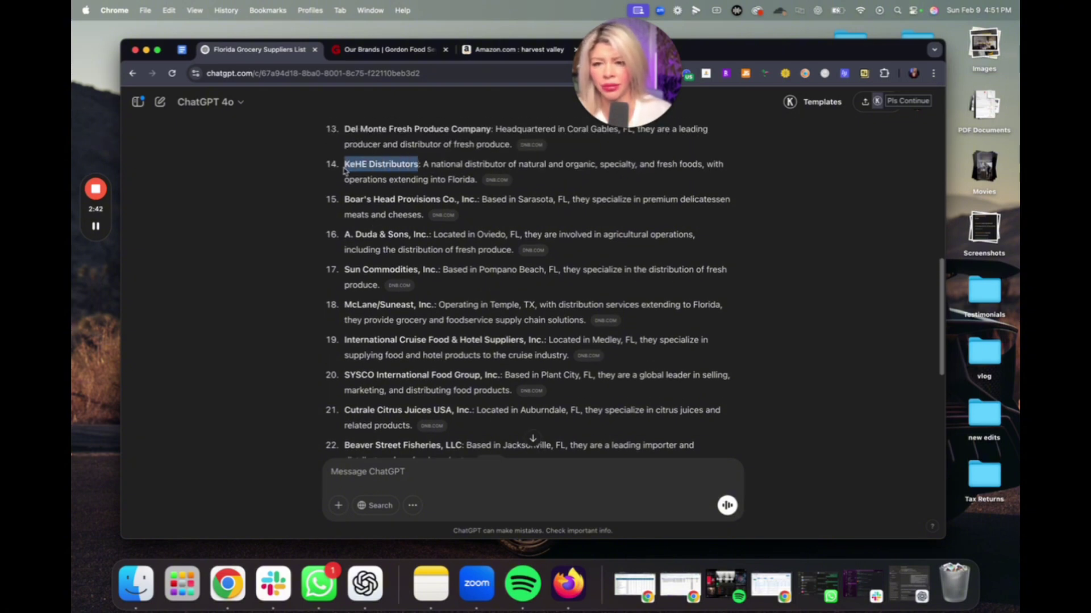
{"action": "key", "text": "super+c"}
- Search the web for KeHE Distributors in the Gordon Food Service tab and open the official KeHE website
{"action": "left_click", "coordinate": [386, 50]}
{"action": "left_click", "coordinate": [373, 74]}
{"action": "key", "text": "super+v"}
{"action": "key", "text": "Return"}
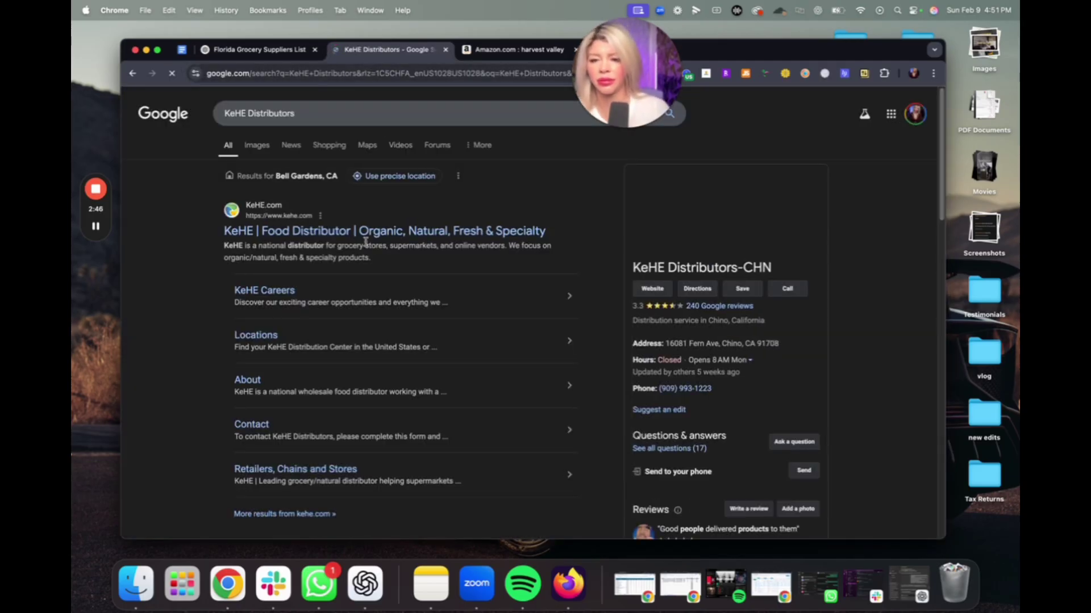
{"action": "left_click", "coordinate": [360, 231]}
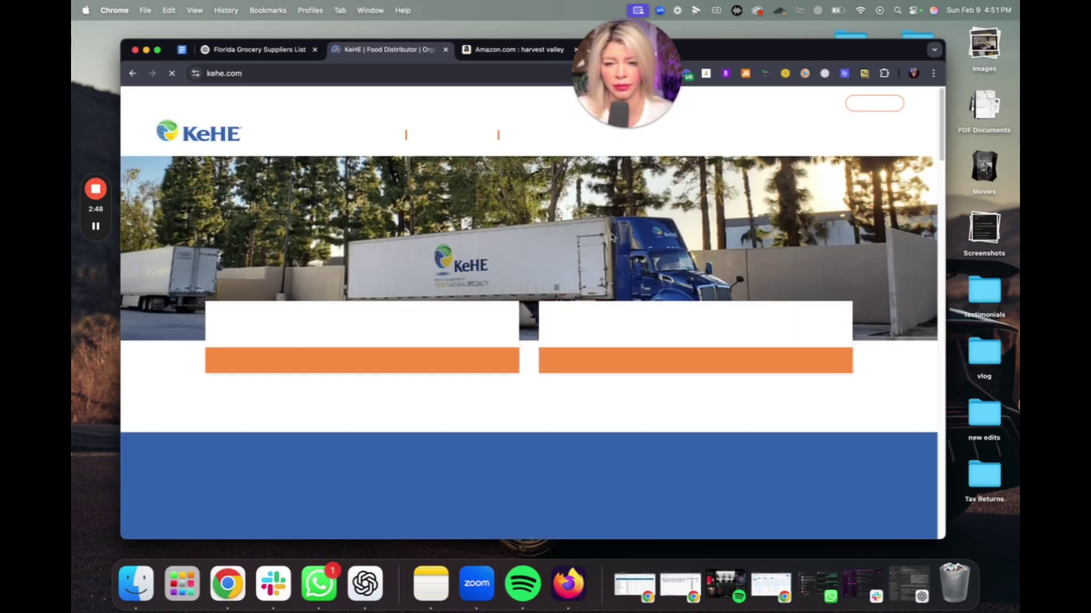
- Examine the KeHE homepage for its supplier and retailer information, featured products and distribution process
{"action": "scroll", "coordinate": [508, 232], "scroll_direction": "down", "scroll_amount": 2}
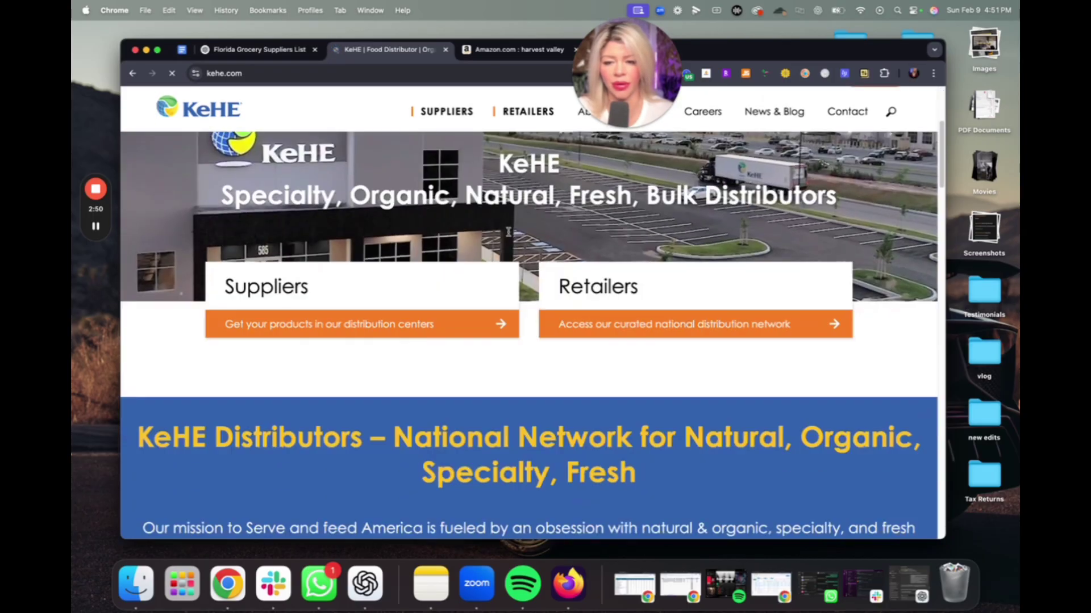
{"action": "scroll", "coordinate": [508, 231], "scroll_direction": "down", "scroll_amount": 5}
{"action": "scroll", "coordinate": [511, 137], "scroll_direction": "up", "scroll_amount": 2}
{"action": "mouse_move", "coordinate": [455, 113]}
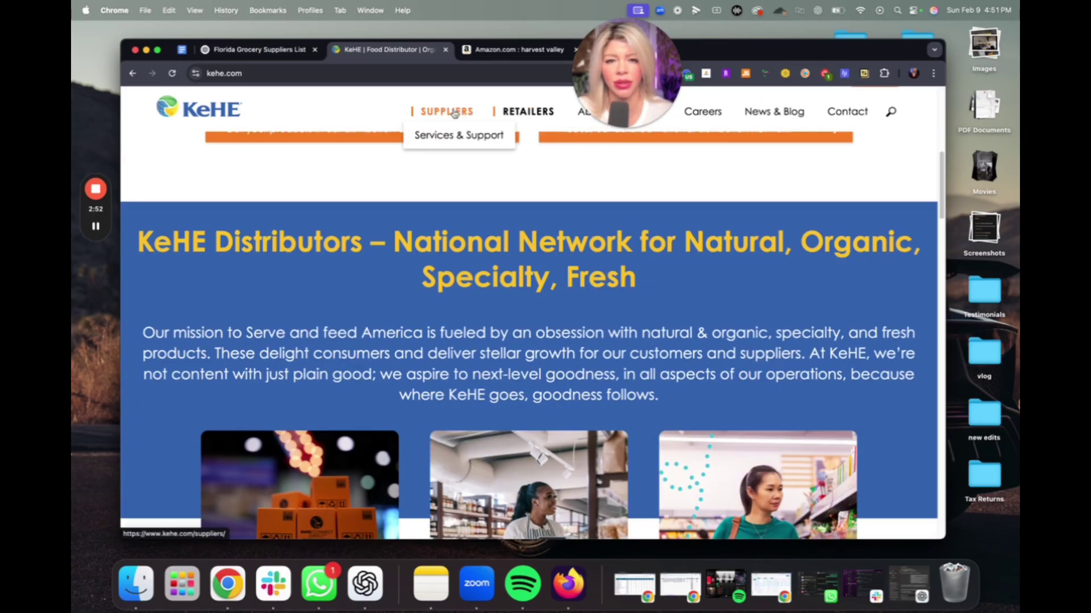
{"action": "left_click_drag", "start_coordinate": [625, 74], "coordinate": [739, 74]}
{"action": "scroll", "coordinate": [606, 392], "scroll_direction": "down", "scroll_amount": 7}
{"action": "scroll", "coordinate": [606, 392], "scroll_direction": "down", "scroll_amount": 10}
{"action": "scroll", "coordinate": [604, 393], "scroll_direction": "up", "scroll_amount": 1}
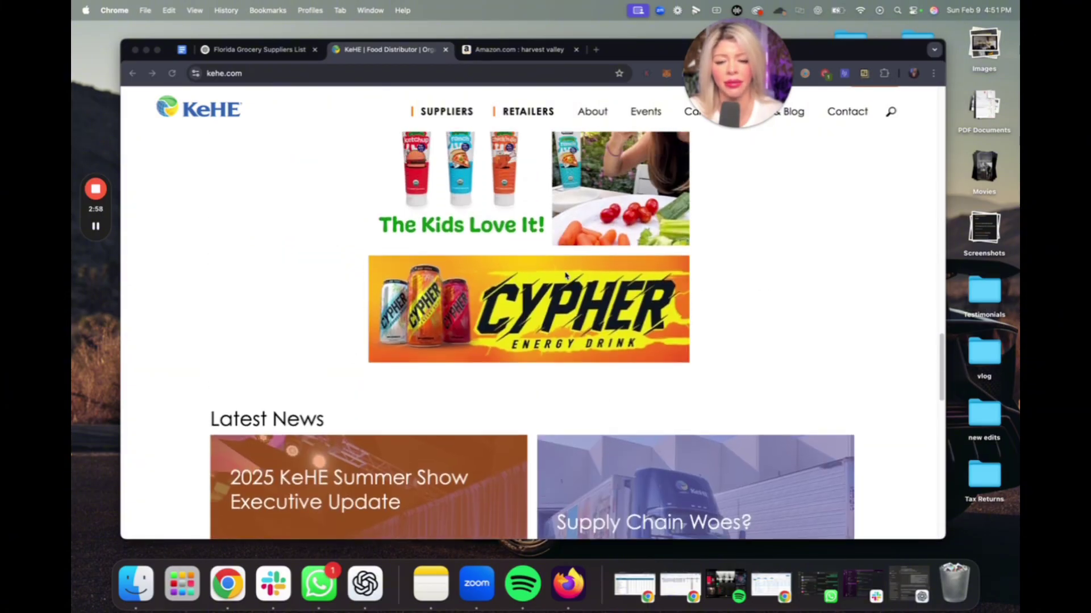
{"action": "scroll", "coordinate": [533, 231], "scroll_direction": "down", "scroll_amount": 12}
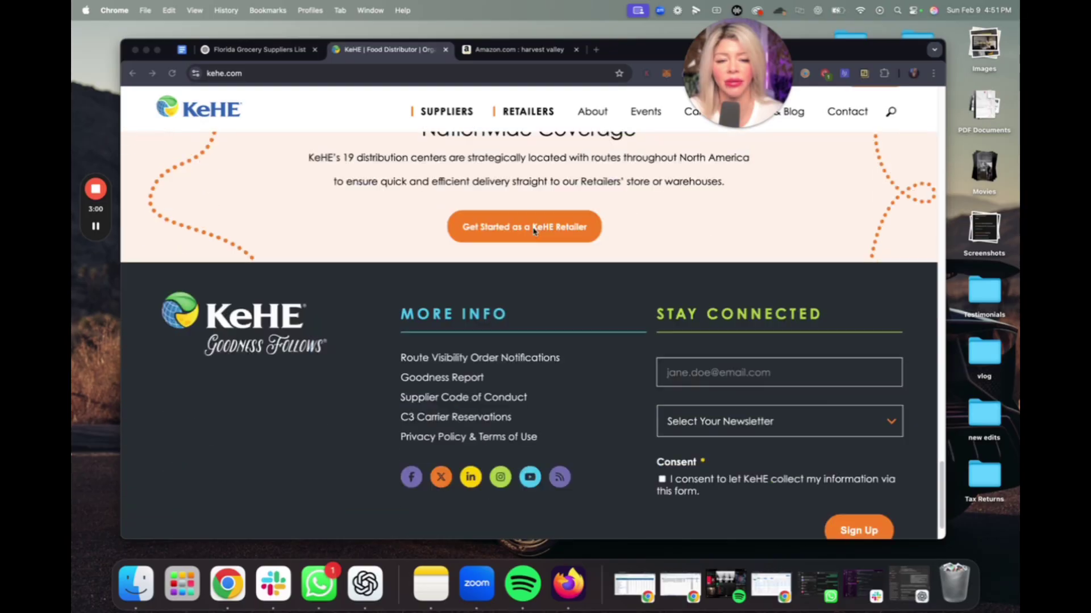
{"action": "scroll", "coordinate": [534, 231], "scroll_direction": "up", "scroll_amount": 10}
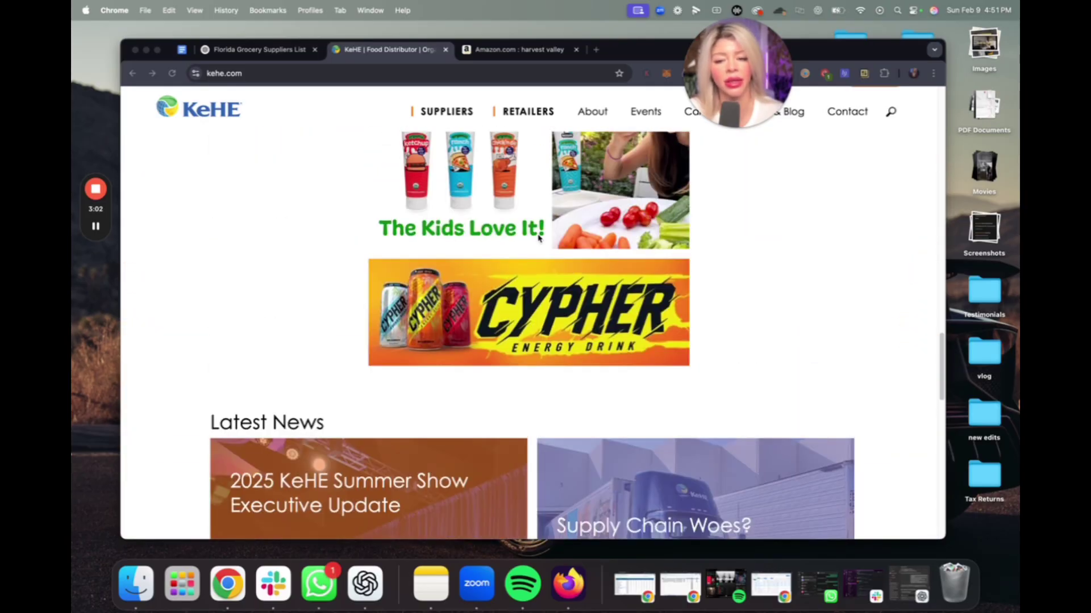
{"action": "scroll", "coordinate": [517, 245], "scroll_direction": "up", "scroll_amount": 6}
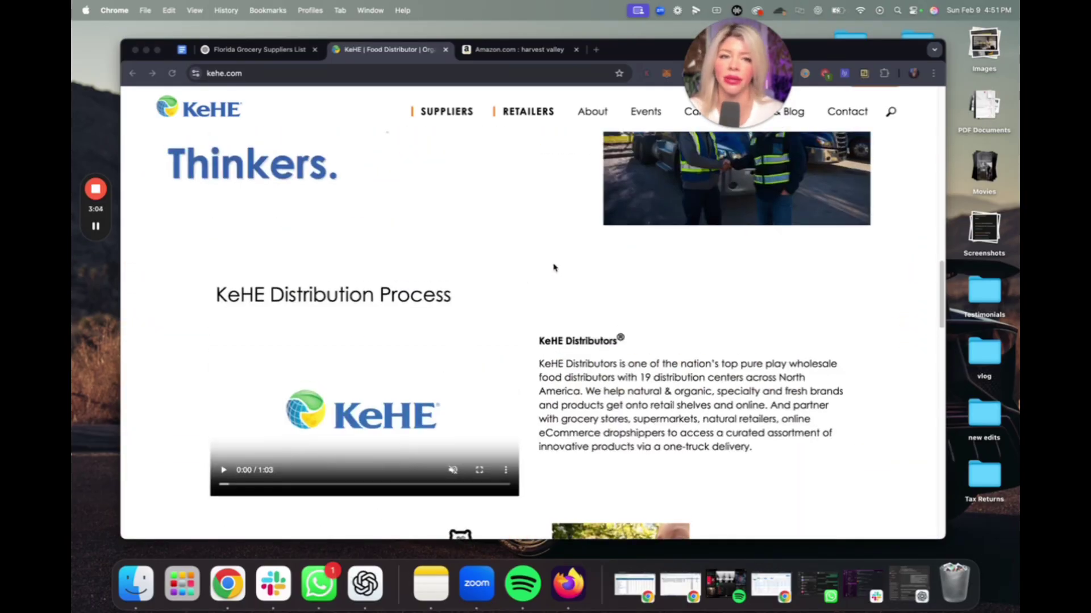
{"action": "scroll", "coordinate": [574, 239], "scroll_direction": "up", "scroll_amount": 4}
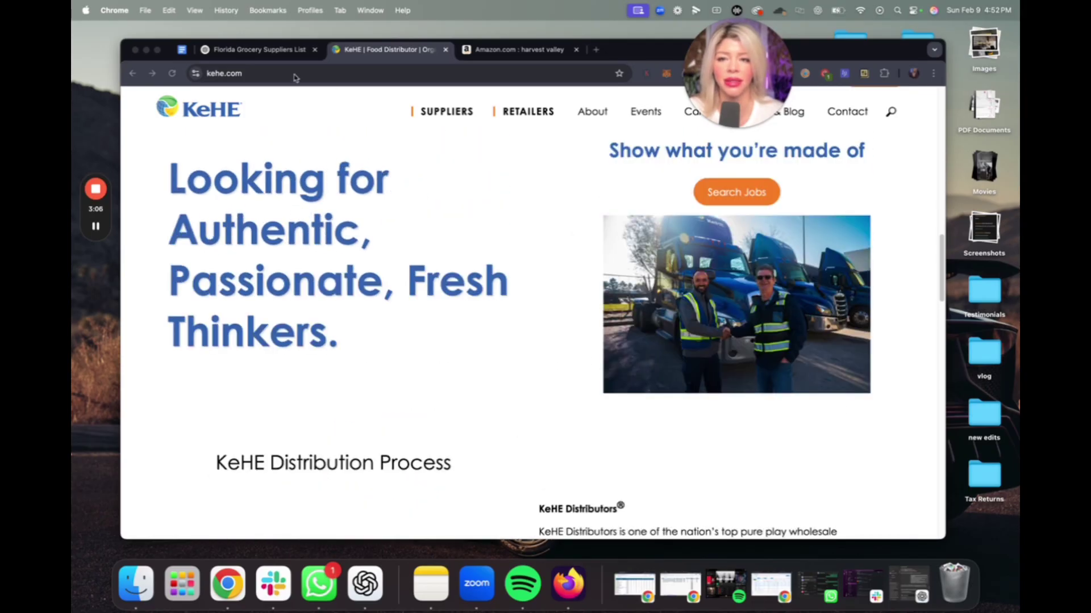
- Tell ChatGPT that only KeHE Distributors from the list is liked and ask for 10 more suppliers similar to KeHE
{"action": "left_click", "coordinate": [260, 50]}
{"action": "scroll", "coordinate": [511, 442], "scroll_direction": "down", "scroll_amount": 5}
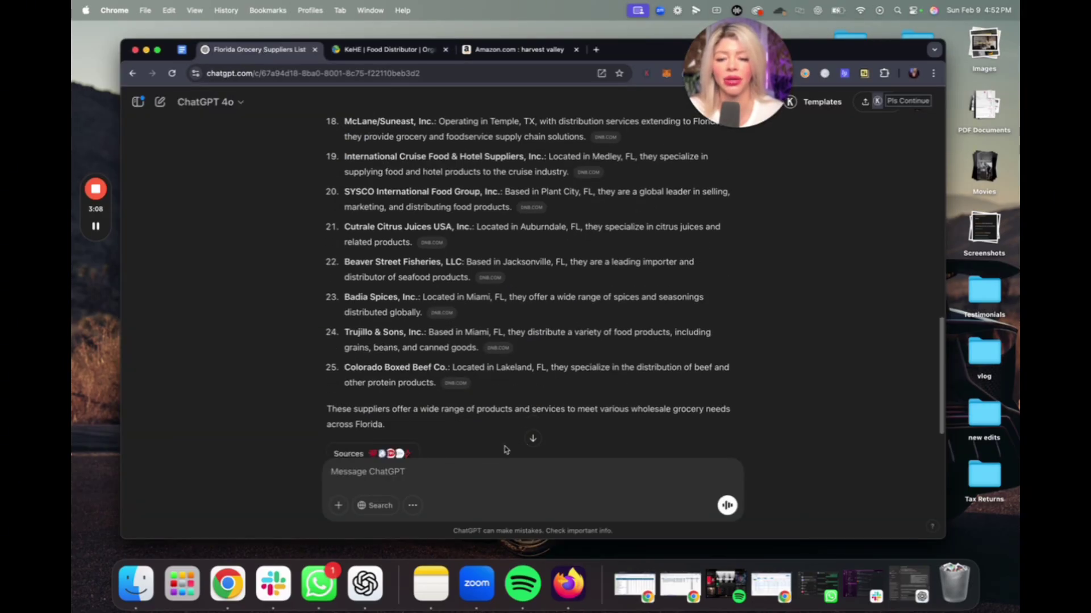
{"action": "left_click", "coordinate": [403, 474]}
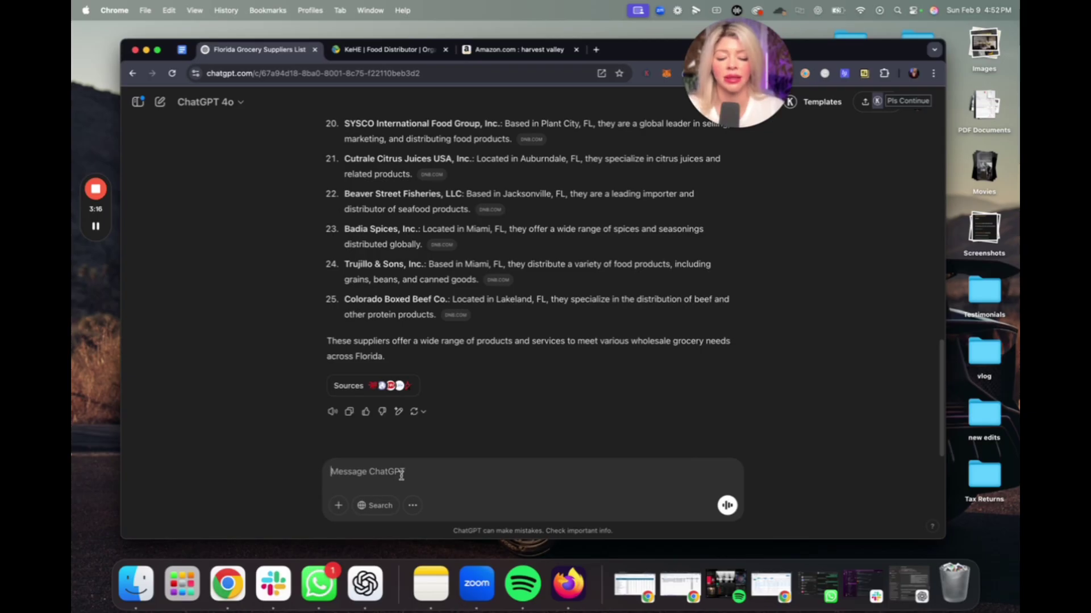
{"action": "type", "text": "i only like KeHe distributors from this list, can you find 10 more su"}
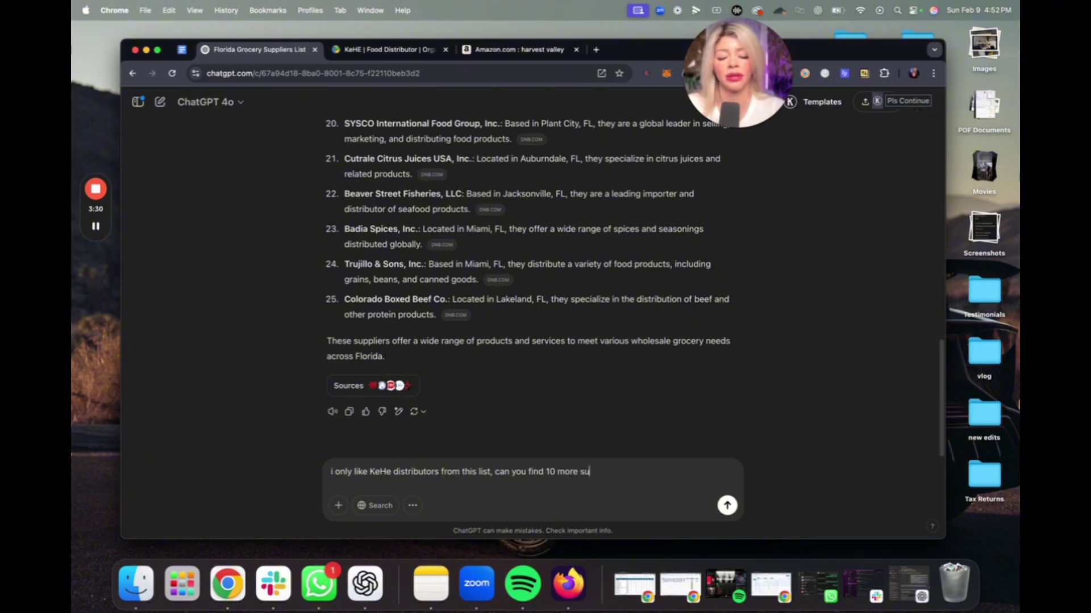
{"action": "type", "text": "liers similar to"}
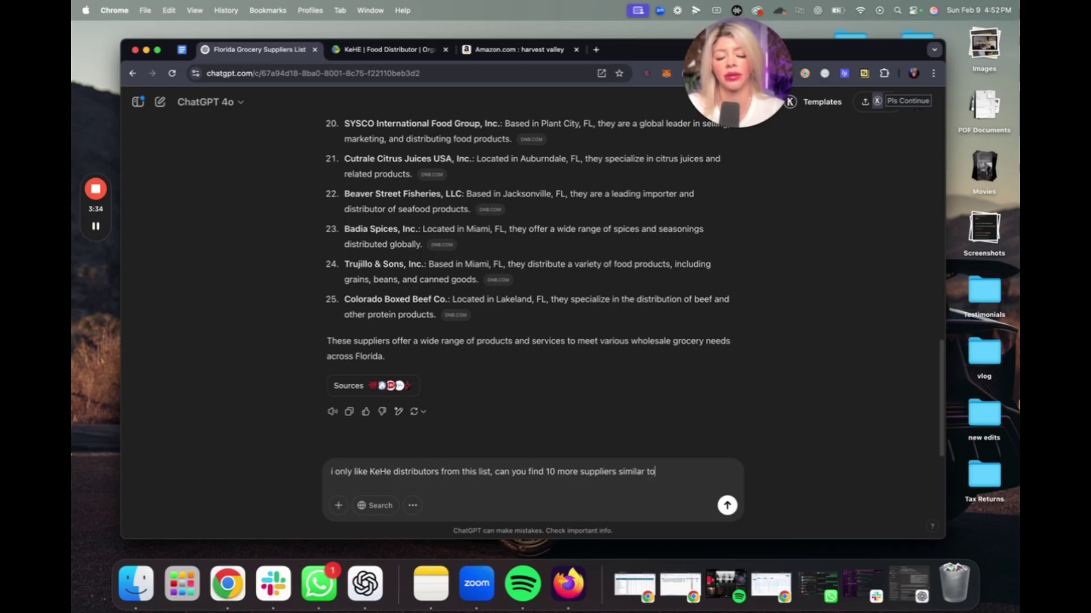
{"action": "key", "text": "Return"}
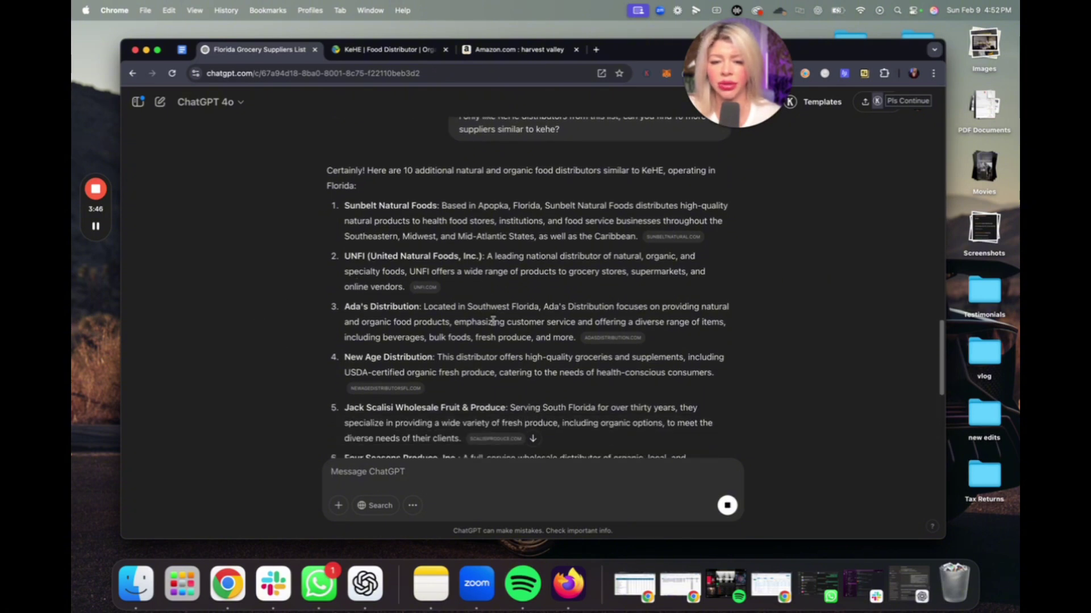
- Copy the name Ada's Distribution from the new supplier list and search the web for "Ada's Distribution florida" in the KeHE tab
{"action": "left_click_drag", "start_coordinate": [415, 305], "coordinate": [349, 306]}
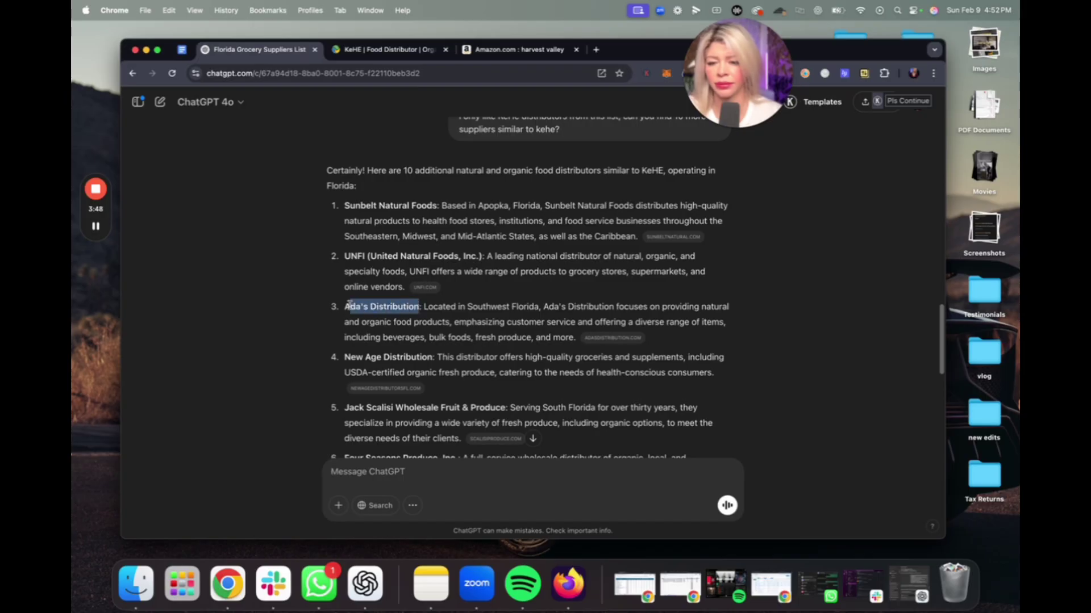
{"action": "key", "text": "super+c"}
{"action": "left_click", "coordinate": [386, 49]}
{"action": "left_click", "coordinate": [374, 74]}
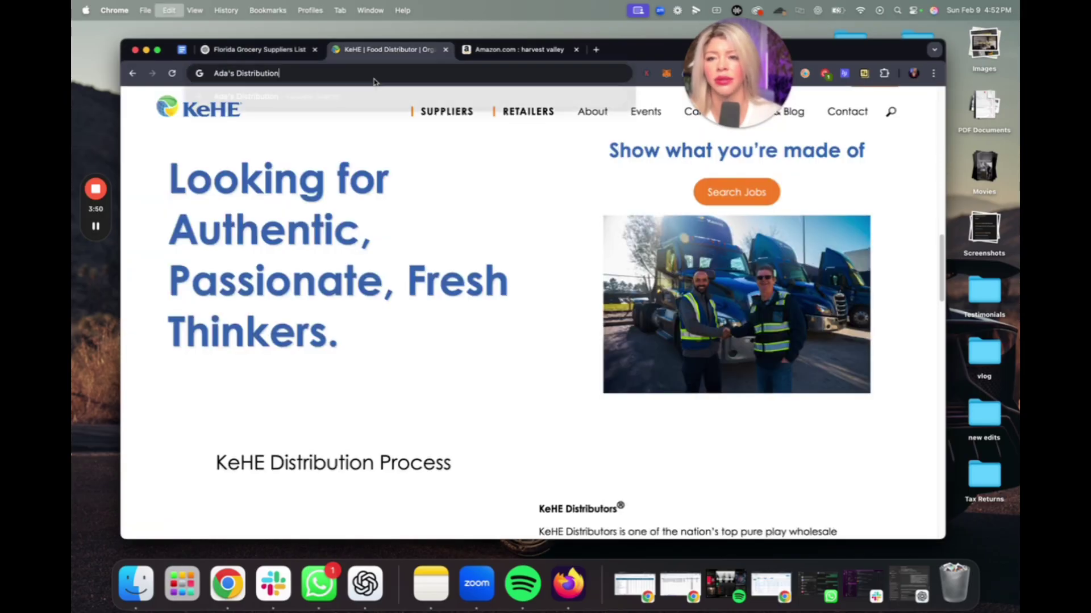
{"action": "key", "text": "super+v"}
{"action": "type", "text": "florida"}
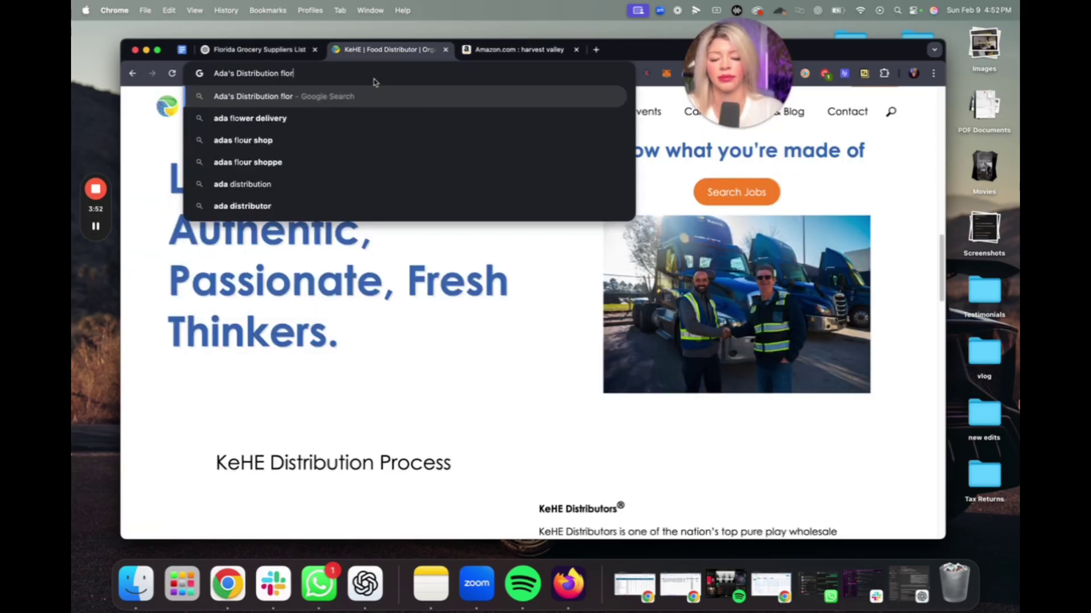
{"action": "key", "text": "Return"}
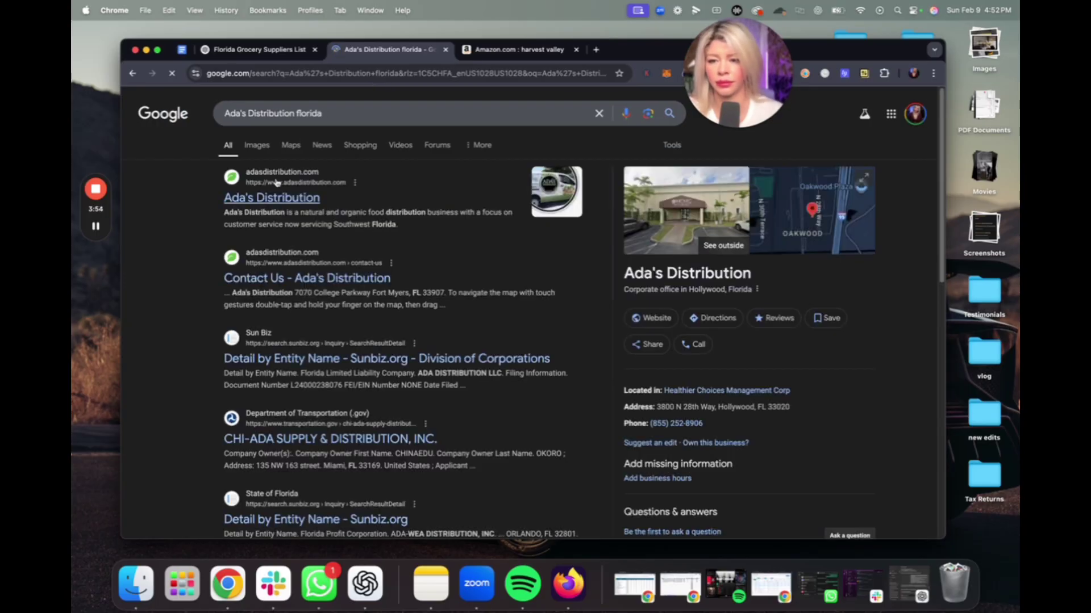
- Open the Ada's Distribution website, look over its product categories and go to the Snack Foods page with its brands
{"action": "left_click", "coordinate": [282, 196]}
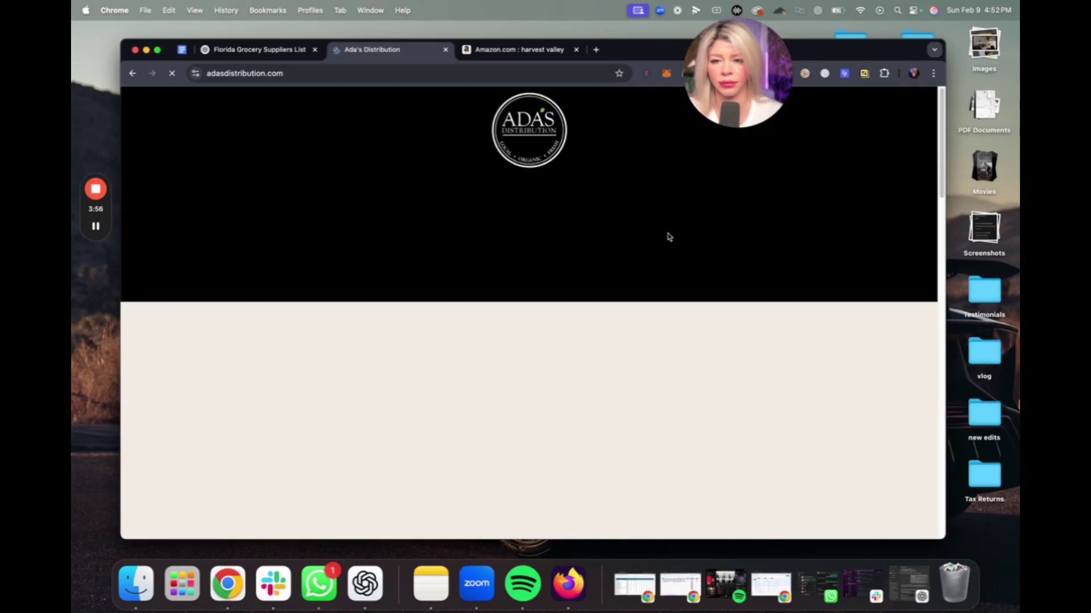
{"action": "scroll", "coordinate": [562, 270], "scroll_direction": "down", "scroll_amount": 3}
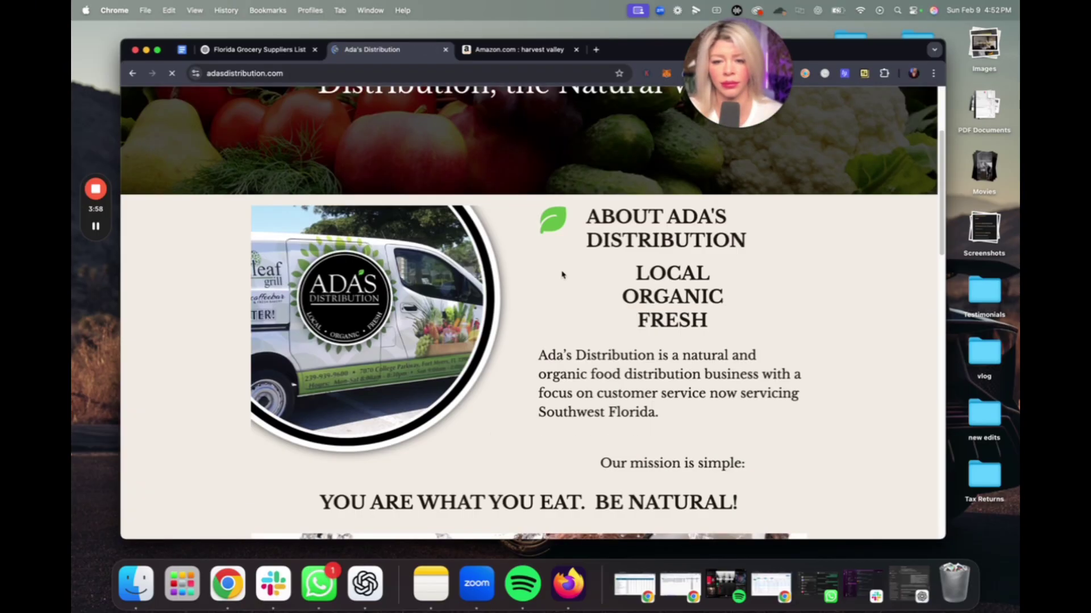
{"action": "scroll", "coordinate": [562, 275], "scroll_direction": "down", "scroll_amount": 15}
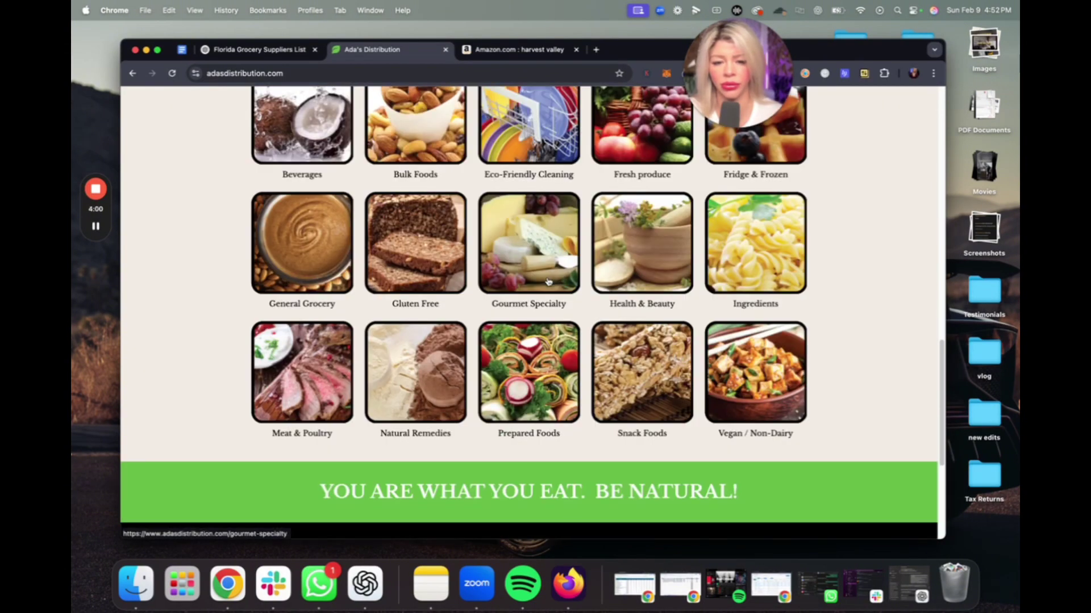
{"action": "scroll", "coordinate": [551, 279], "scroll_direction": "up", "scroll_amount": 2}
{"action": "left_click", "coordinate": [638, 448]}
{"action": "scroll", "coordinate": [634, 267], "scroll_direction": "down", "scroll_amount": 1}
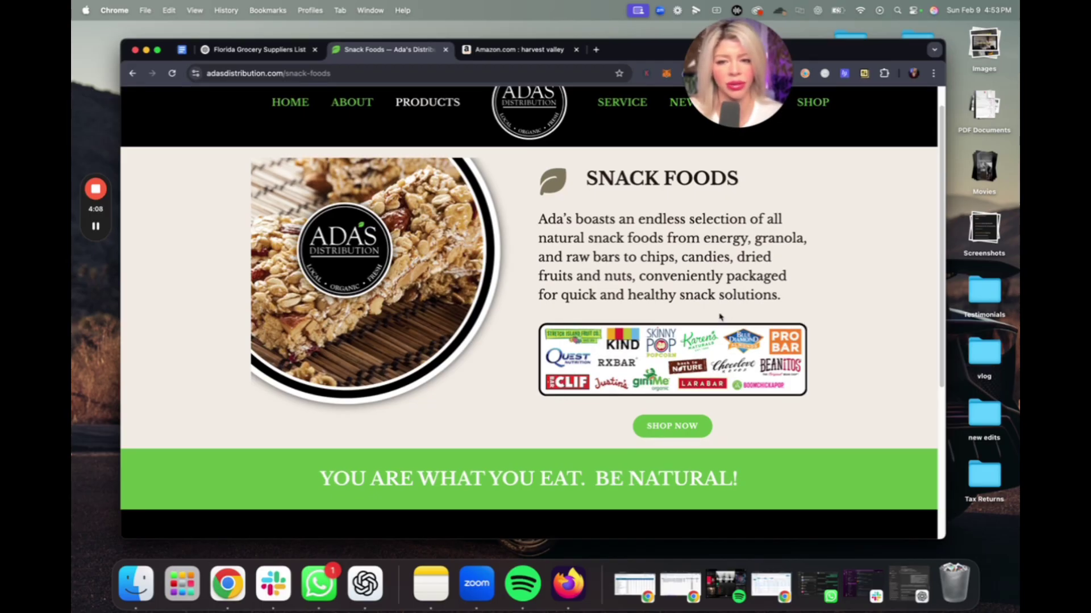
- Open the New Customer Form on the Ada's Distribution website and review its pick-up, terms and policy sections and required fields
{"action": "scroll", "coordinate": [618, 324], "scroll_direction": "down", "scroll_amount": 8}
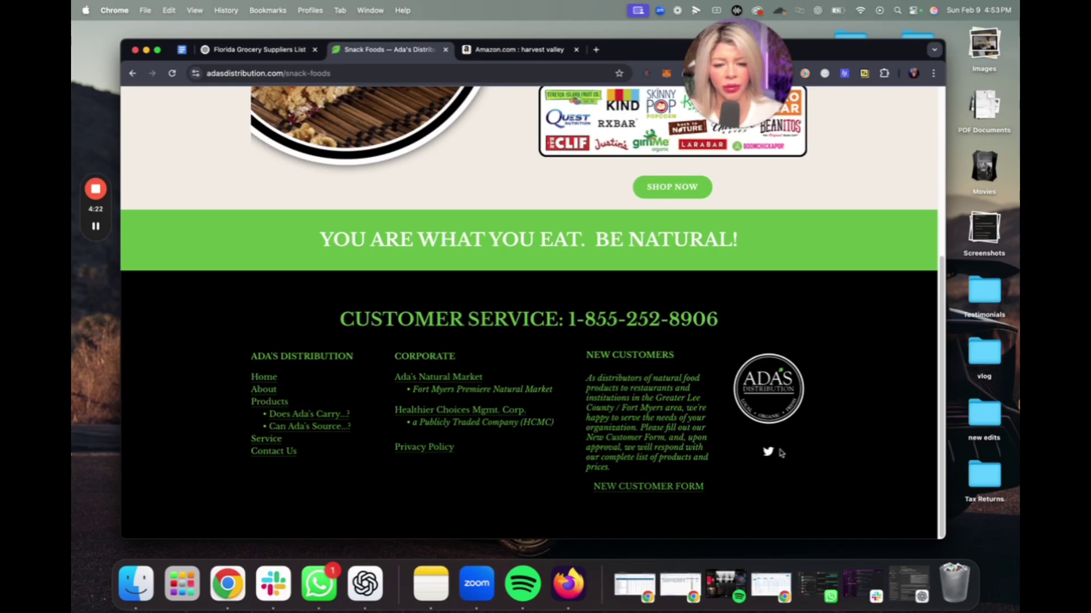
{"action": "left_click", "coordinate": [685, 487]}
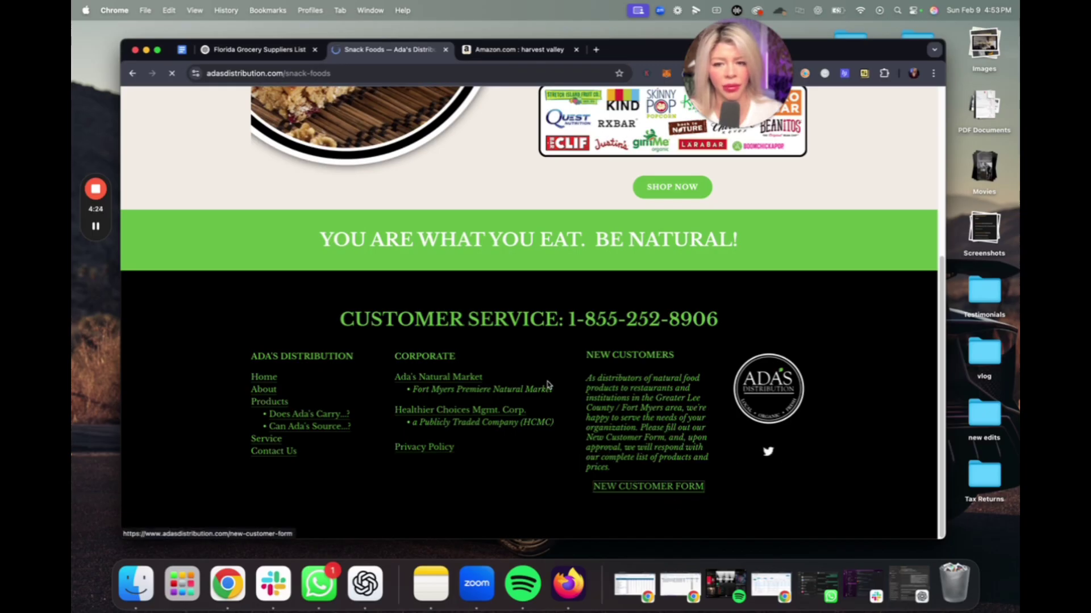
{"action": "scroll", "coordinate": [516, 303], "scroll_direction": "down", "scroll_amount": 10}
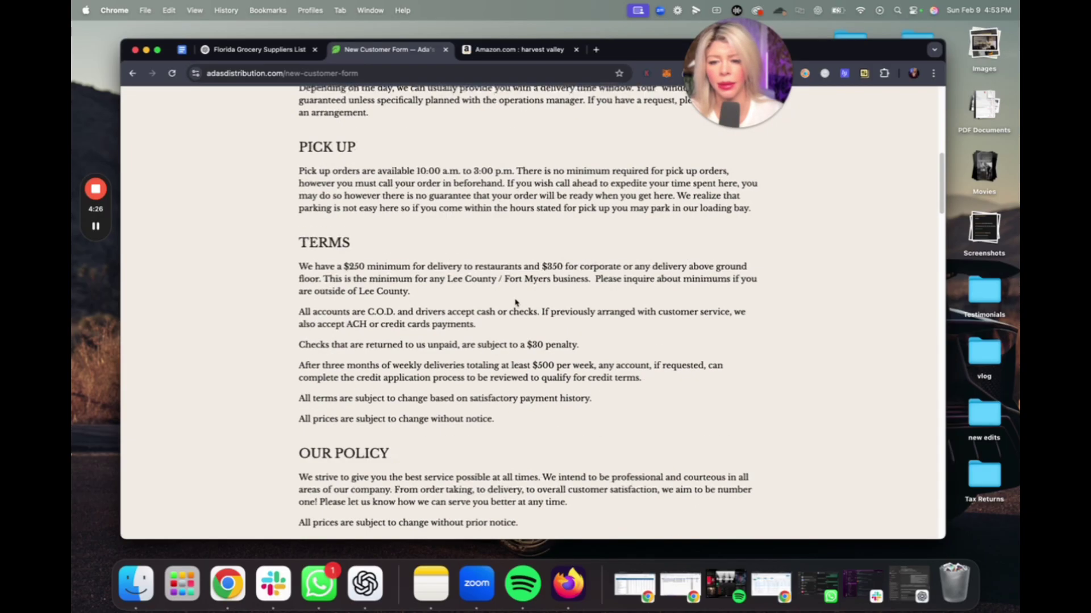
{"action": "scroll", "coordinate": [516, 303], "scroll_direction": "up", "scroll_amount": 4}
{"action": "scroll", "coordinate": [516, 303], "scroll_direction": "down", "scroll_amount": 13}
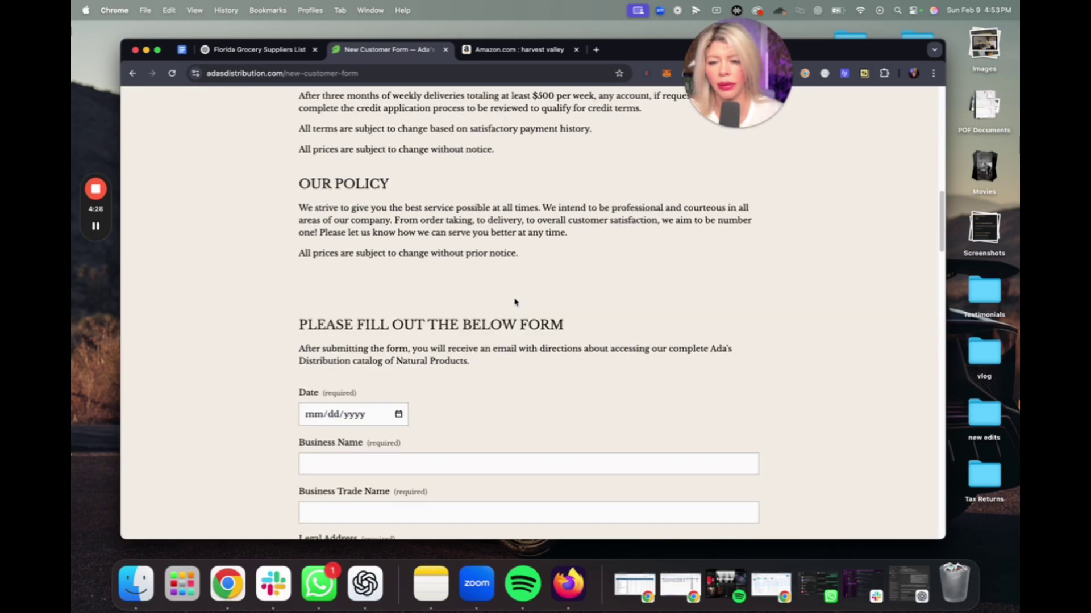
{"action": "scroll", "coordinate": [516, 302], "scroll_direction": "down", "scroll_amount": 12}
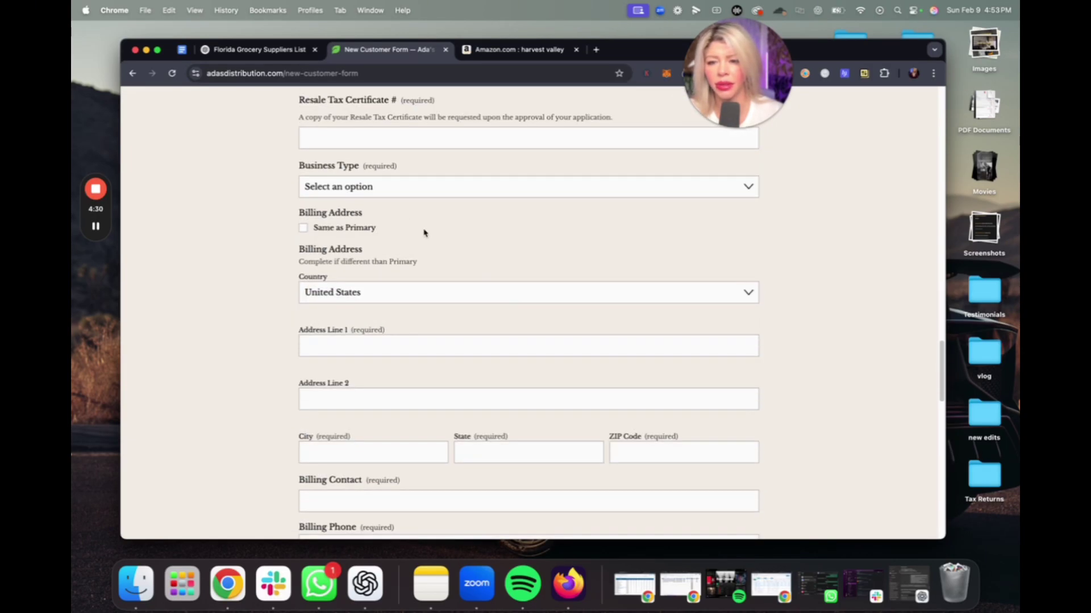
- Check the Business Type options on the new customer form and look over the billing and delivery fields
{"action": "left_click", "coordinate": [412, 188]}
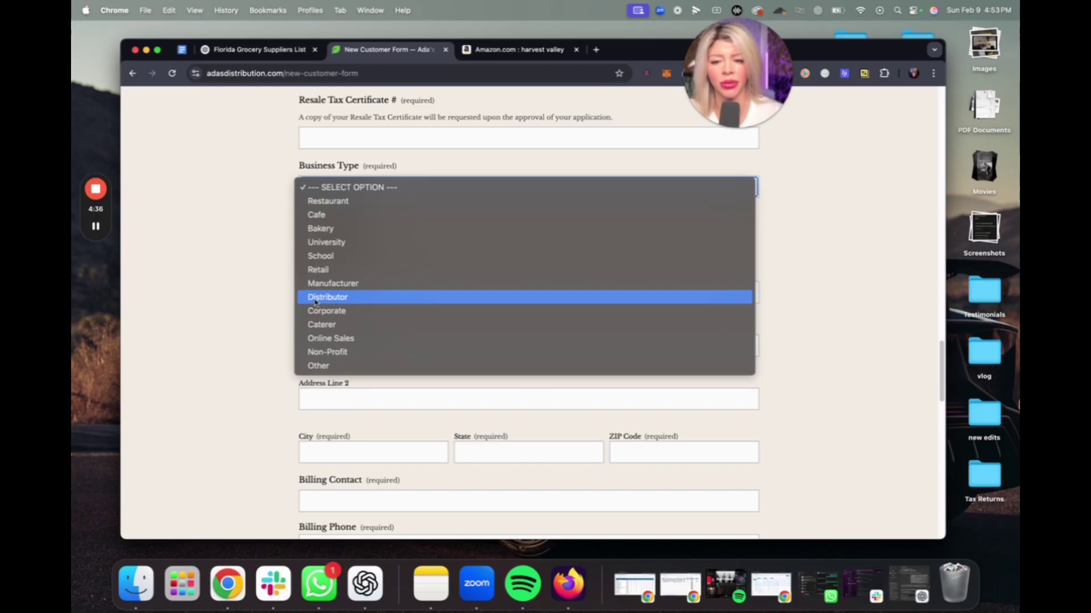
{"action": "left_click", "coordinate": [255, 296]}
{"action": "scroll", "coordinate": [259, 301], "scroll_direction": "down", "scroll_amount": 10}
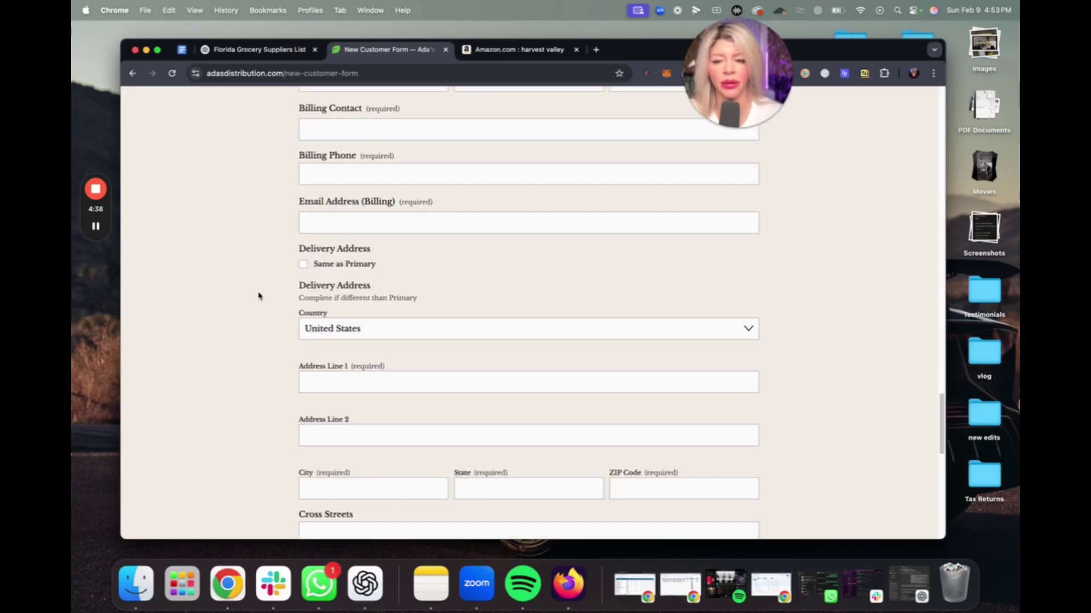
{"action": "scroll", "coordinate": [259, 316], "scroll_direction": "down", "scroll_amount": 4}
{"action": "scroll", "coordinate": [261, 321], "scroll_direction": "up", "scroll_amount": 20}
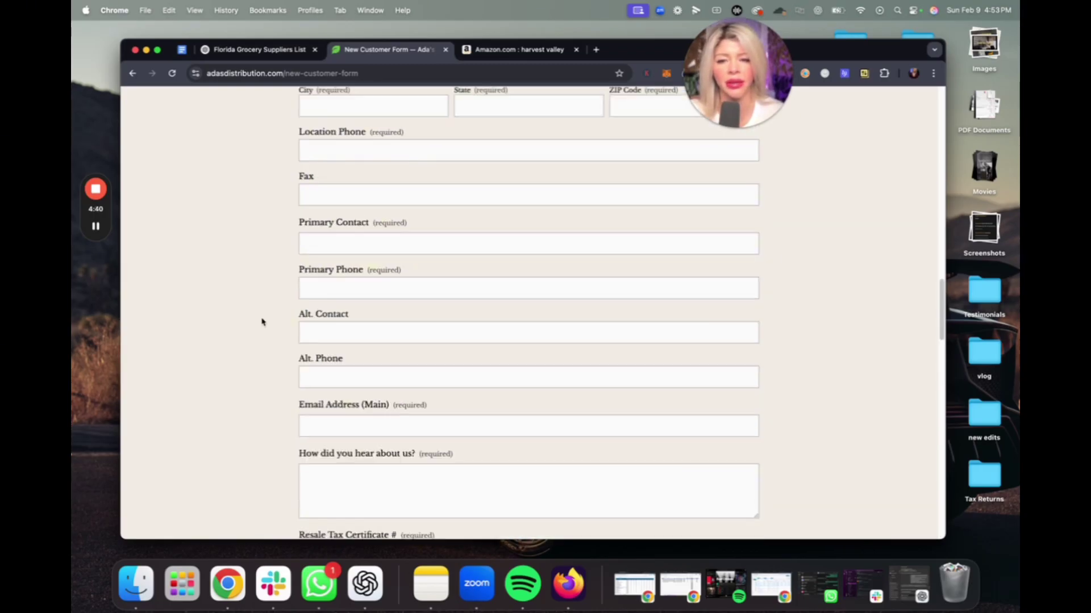
- Return to ChatGPT's list of KeHE-like suppliers, review the remaining entries and copy the name Rainforest Distribution
{"action": "left_click", "coordinate": [246, 50]}
{"action": "scroll", "coordinate": [467, 257], "scroll_direction": "down", "scroll_amount": 2}
{"action": "scroll", "coordinate": [476, 308], "scroll_direction": "down", "scroll_amount": 1}
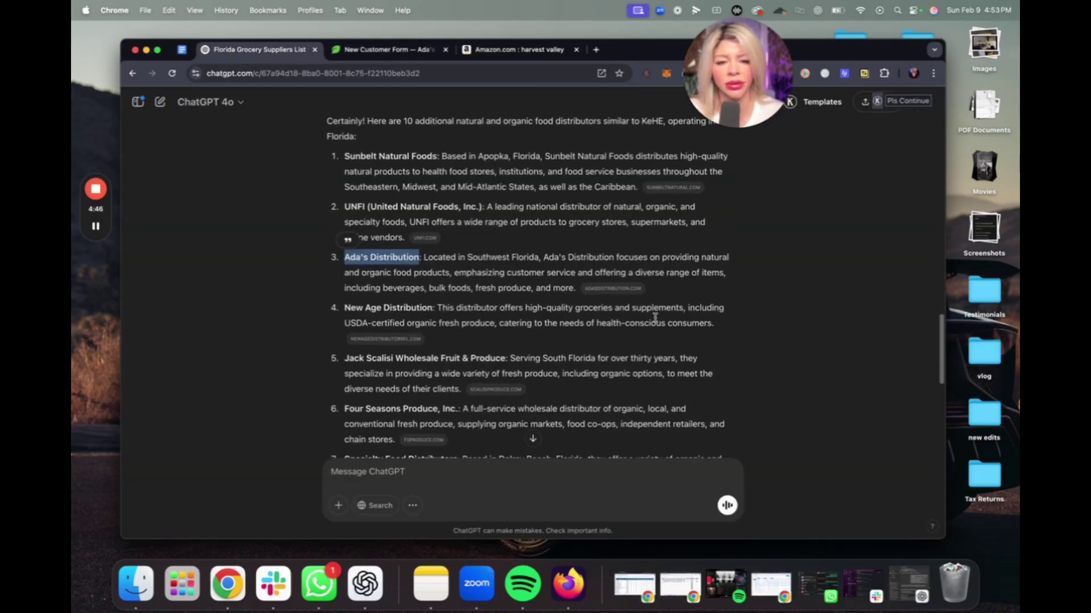
{"action": "scroll", "coordinate": [543, 325], "scroll_direction": "down", "scroll_amount": 4}
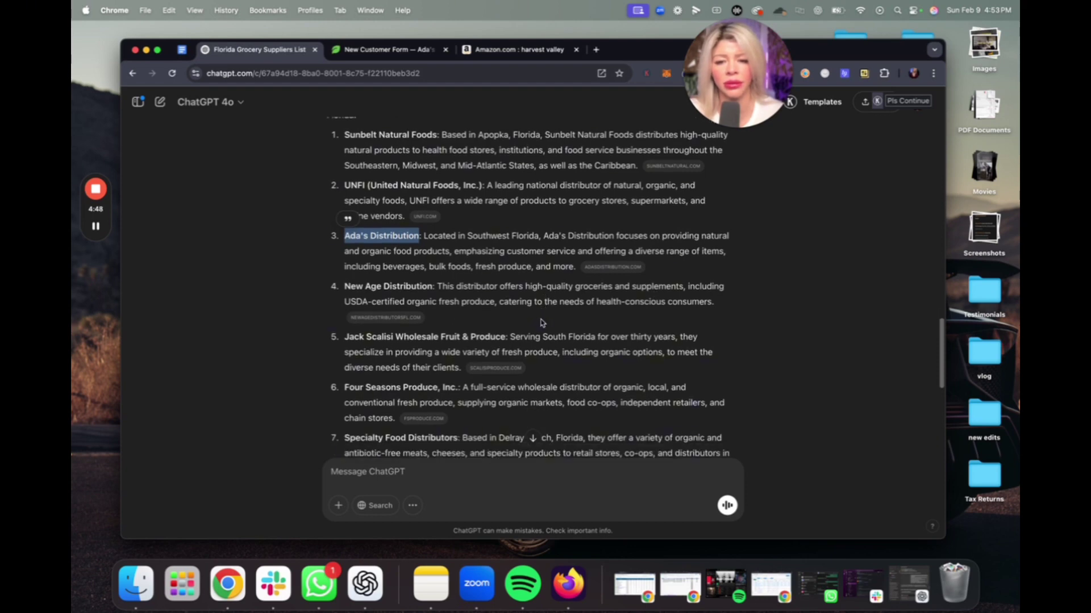
{"action": "scroll", "coordinate": [524, 322], "scroll_direction": "down", "scroll_amount": 5}
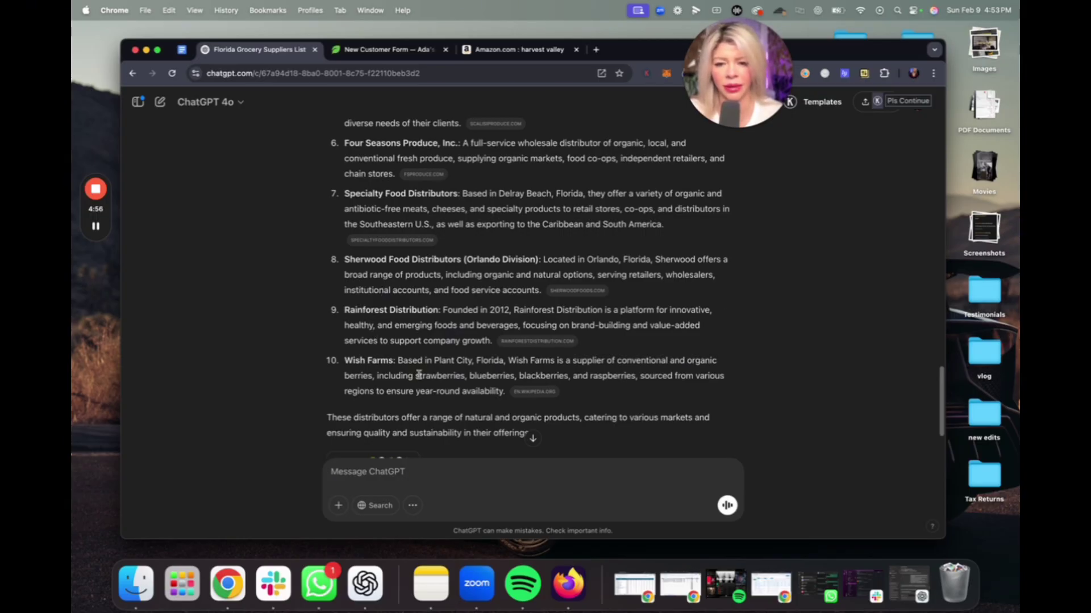
{"action": "left_click_drag", "start_coordinate": [435, 309], "coordinate": [345, 310]}
{"action": "key", "text": "super+c"}
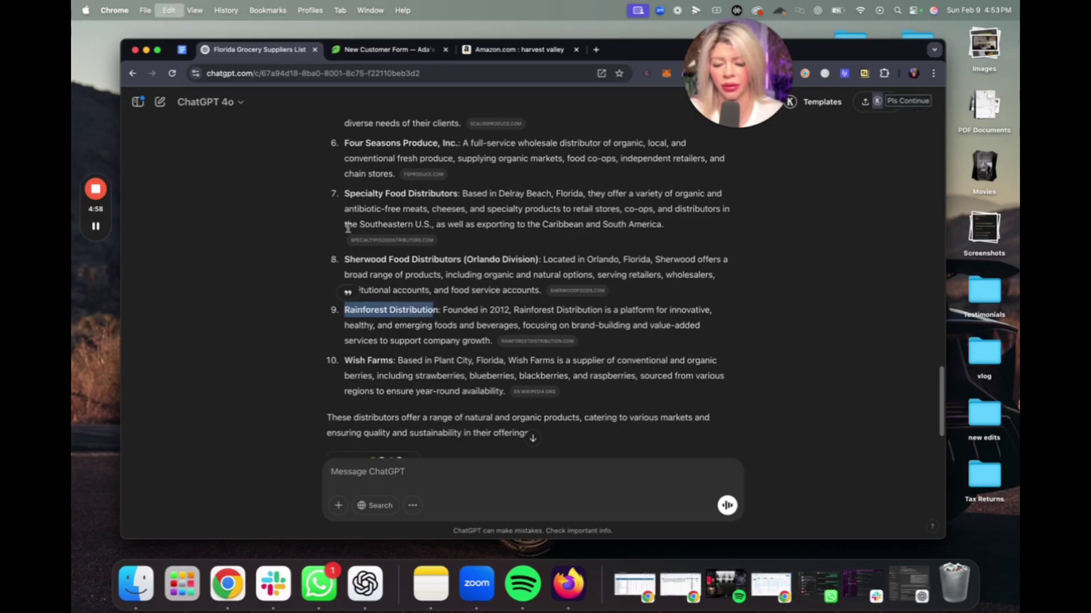
- Search the web for Rainforest Distribution in the Ada's Distribution tab and open the company's website
{"action": "left_click", "coordinate": [386, 49]}
{"action": "left_click", "coordinate": [364, 79]}
{"action": "key", "text": "super+v"}
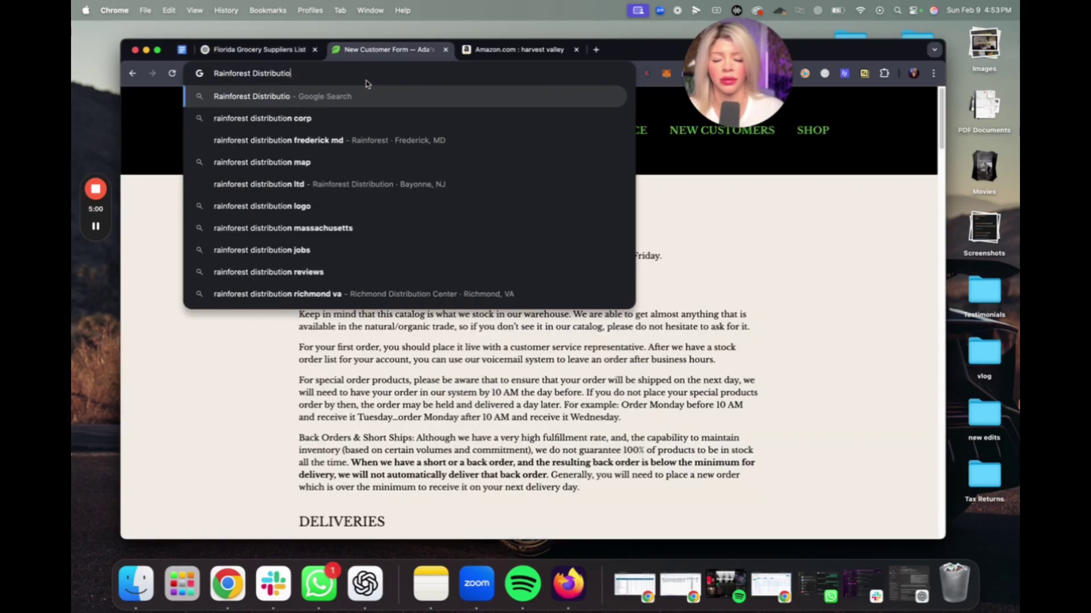
{"action": "key", "text": "Return"}
{"action": "scroll", "coordinate": [409, 205], "scroll_direction": "down", "scroll_amount": 2}
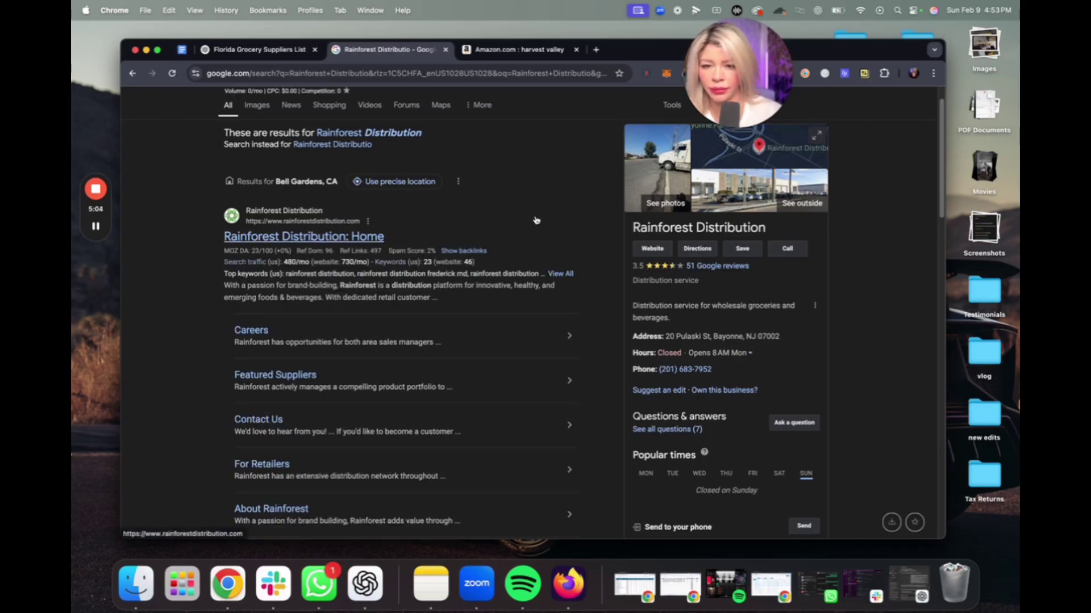
{"action": "left_click", "coordinate": [353, 237]}
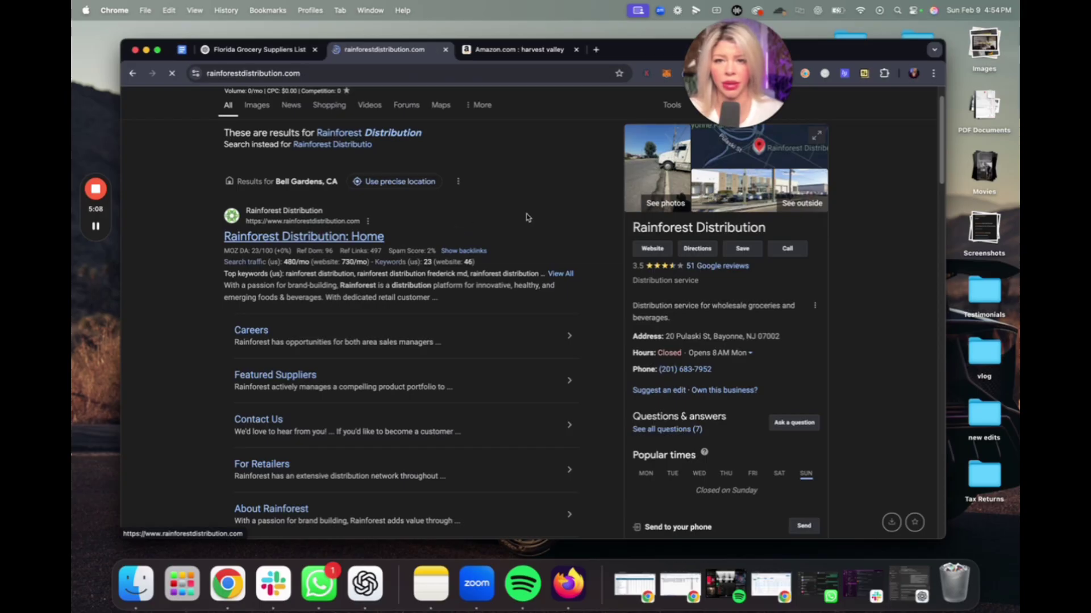
- Look over the Rainforest Distribution homepage, including its retailer and supplier information and latest news
{"action": "scroll", "coordinate": [565, 270], "scroll_direction": "down", "scroll_amount": 2}
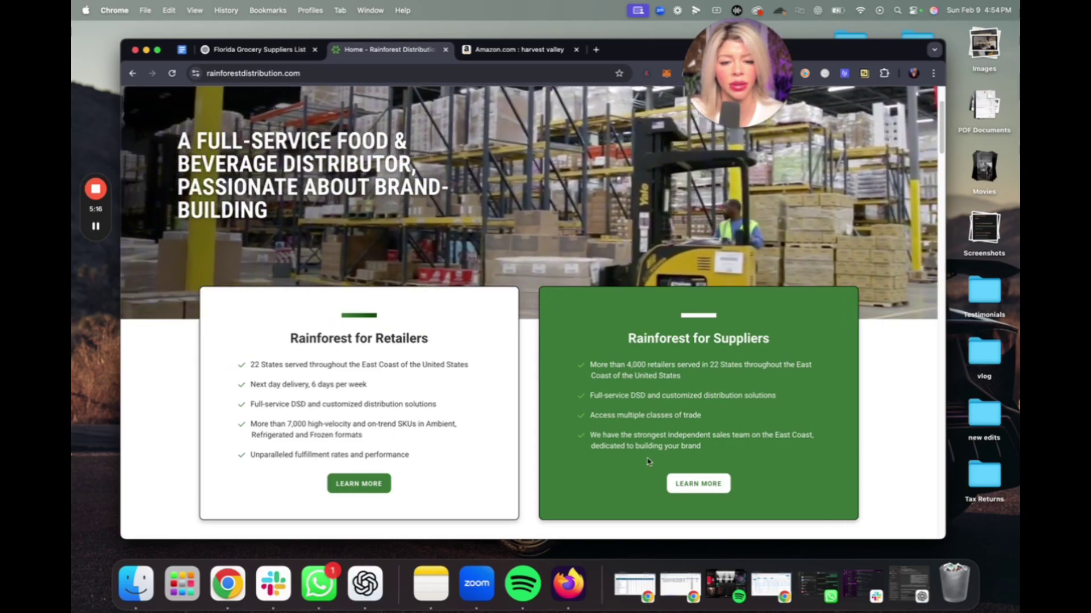
{"action": "scroll", "coordinate": [595, 418], "scroll_direction": "up", "scroll_amount": 2}
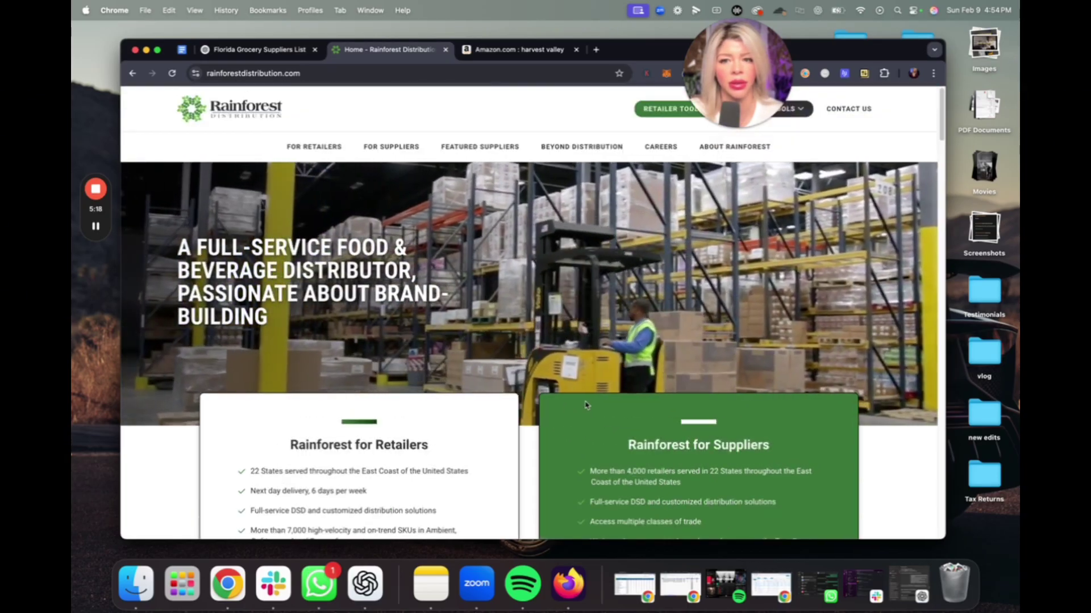
{"action": "scroll", "coordinate": [587, 405], "scroll_direction": "down", "scroll_amount": 5}
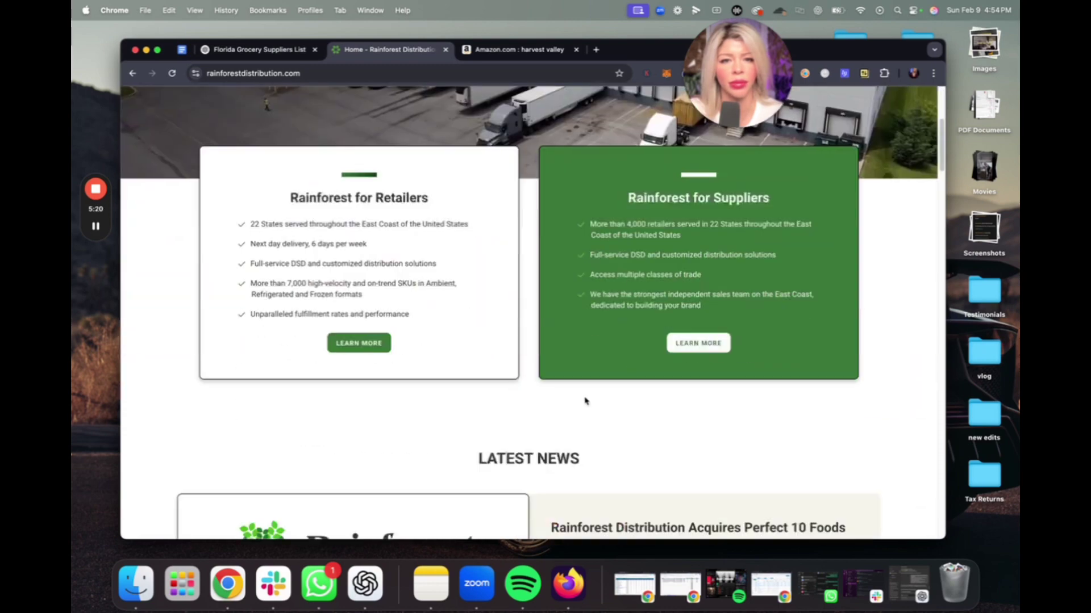
{"action": "scroll", "coordinate": [585, 402], "scroll_direction": "down", "scroll_amount": 5}
{"action": "scroll", "coordinate": [585, 402], "scroll_direction": "down", "scroll_amount": 1}
{"action": "scroll", "coordinate": [584, 402], "scroll_direction": "up", "scroll_amount": 5}
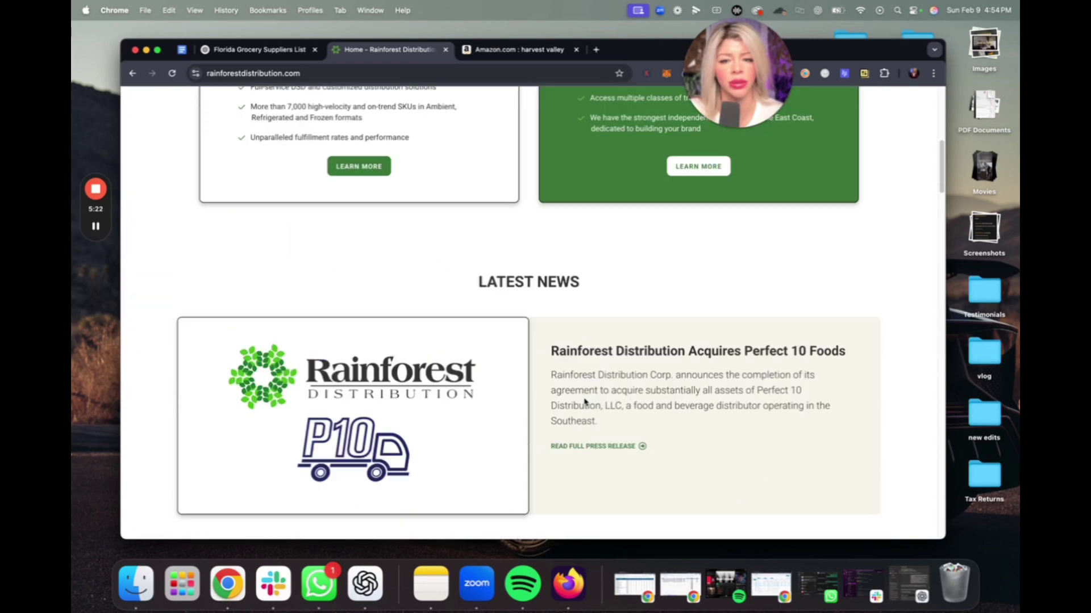
- Open the Rainforest for Suppliers page and read through its services down to the supplier sign-up links
{"action": "left_click", "coordinate": [698, 275]}
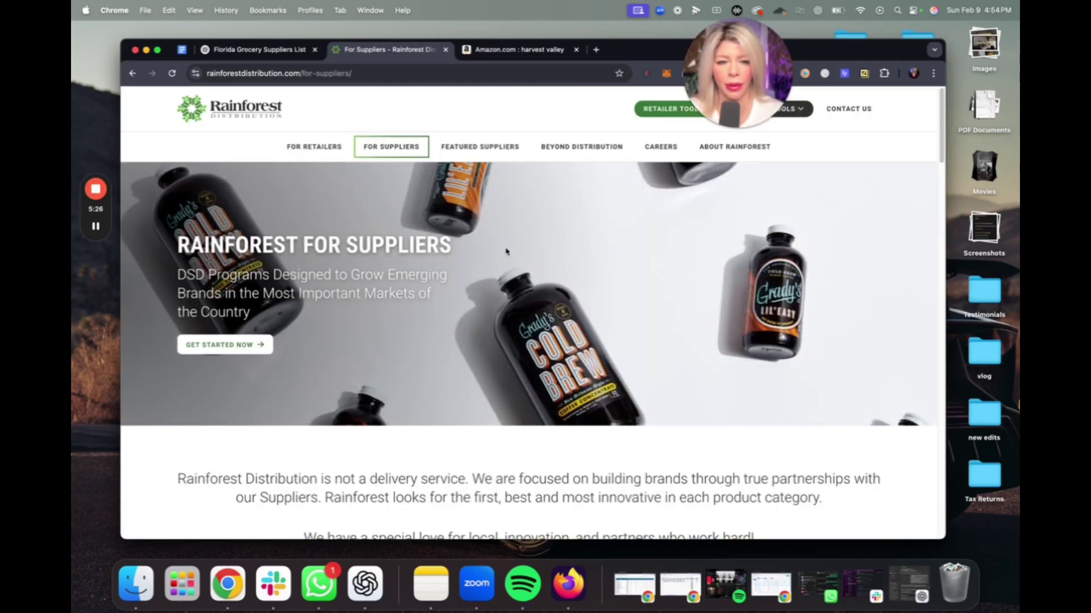
{"action": "scroll", "coordinate": [536, 213], "scroll_direction": "down", "scroll_amount": 15}
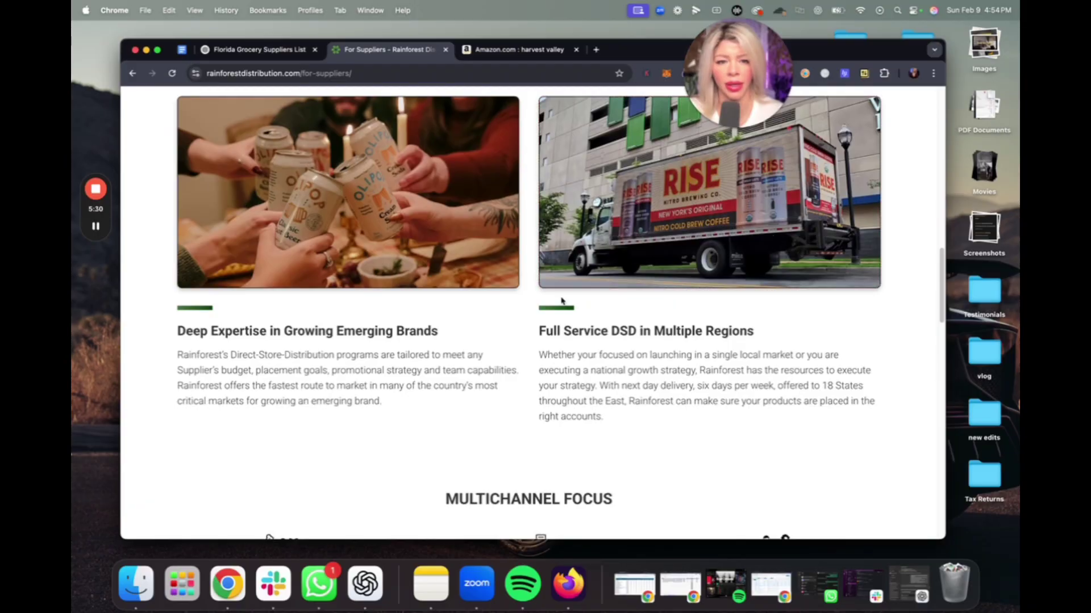
{"action": "scroll", "coordinate": [560, 301], "scroll_direction": "down", "scroll_amount": 9}
{"action": "scroll", "coordinate": [549, 305], "scroll_direction": "down", "scroll_amount": 5}
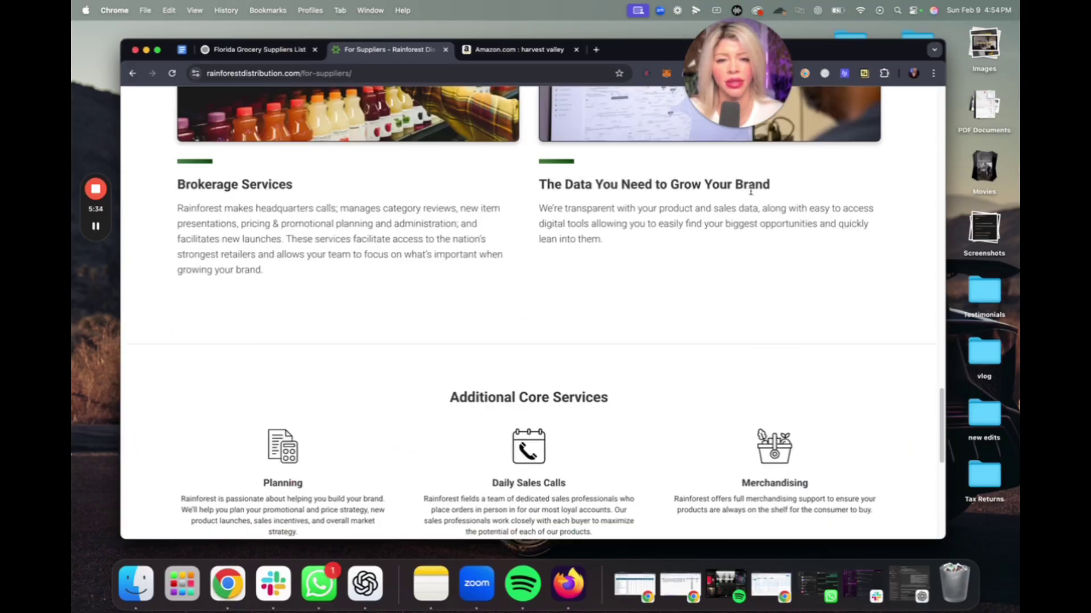
{"action": "scroll", "coordinate": [534, 302], "scroll_direction": "down", "scroll_amount": 3}
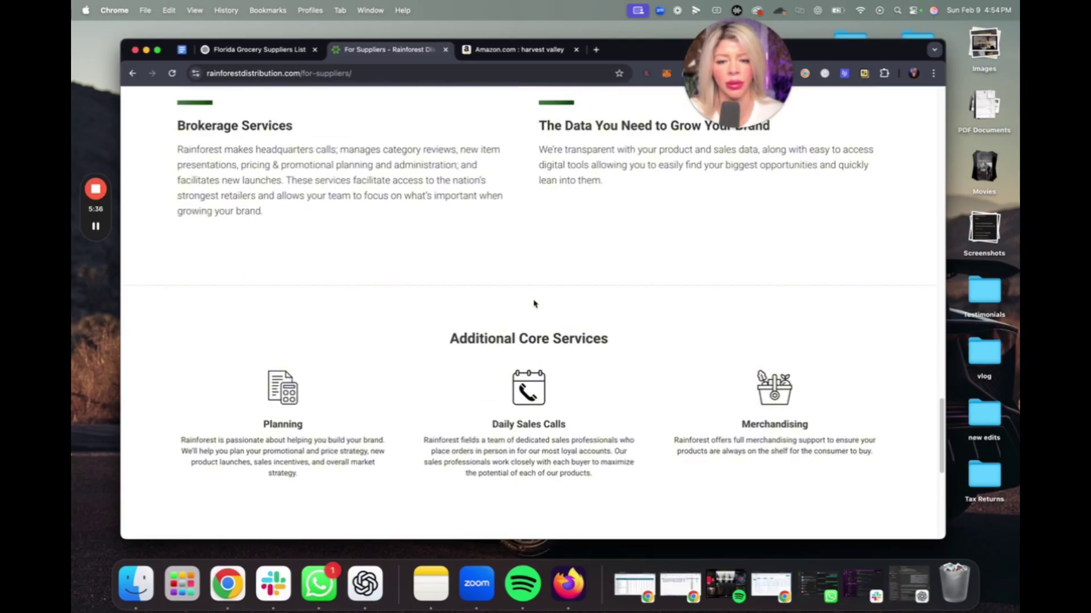
{"action": "scroll", "coordinate": [534, 304], "scroll_direction": "down", "scroll_amount": 10}
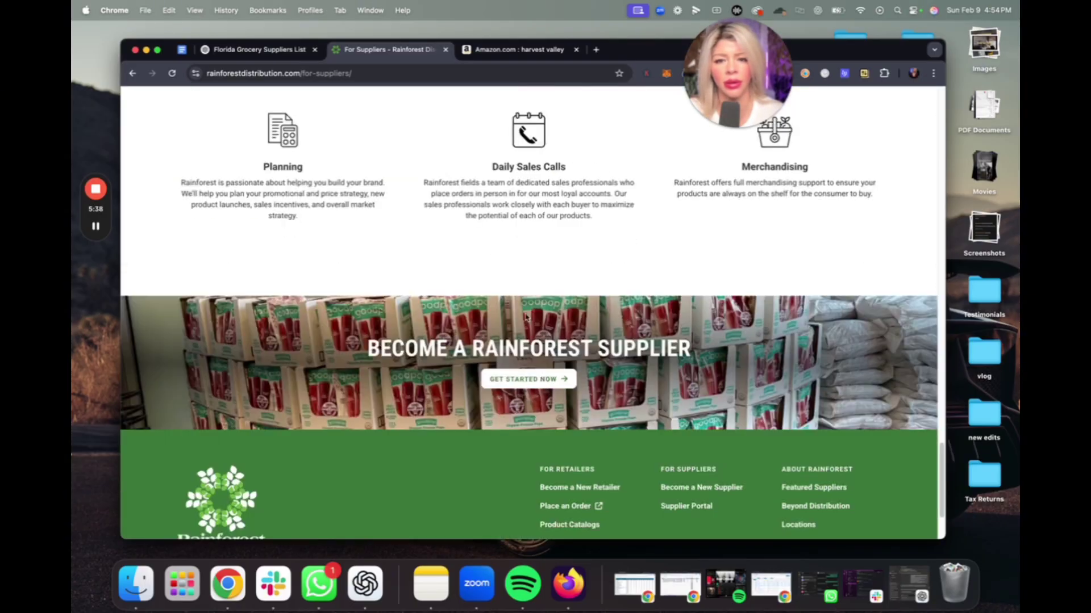
{"action": "scroll", "coordinate": [526, 317], "scroll_direction": "down", "scroll_amount": 5}
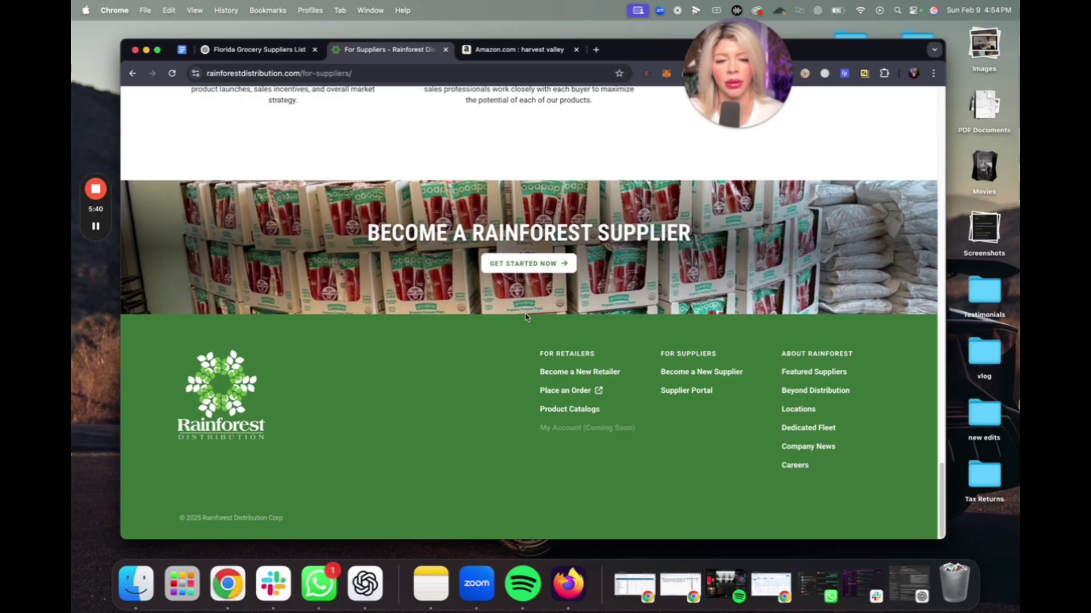
- Open the New Supplier Inquiry form and review the company and contact details it asks for
{"action": "left_click", "coordinate": [701, 372]}
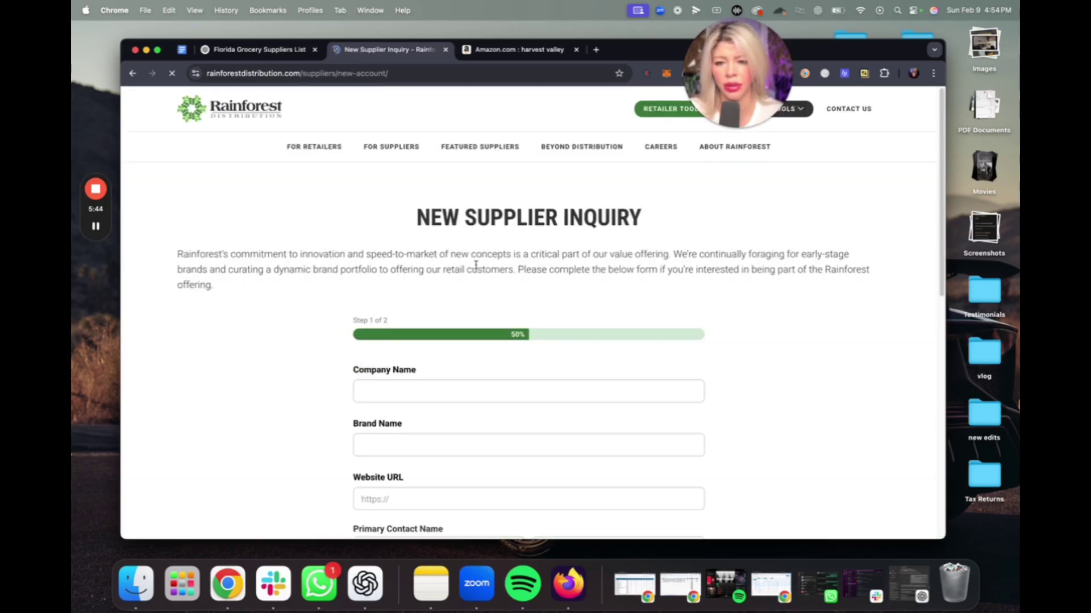
{"action": "scroll", "coordinate": [587, 293], "scroll_direction": "down", "scroll_amount": 5}
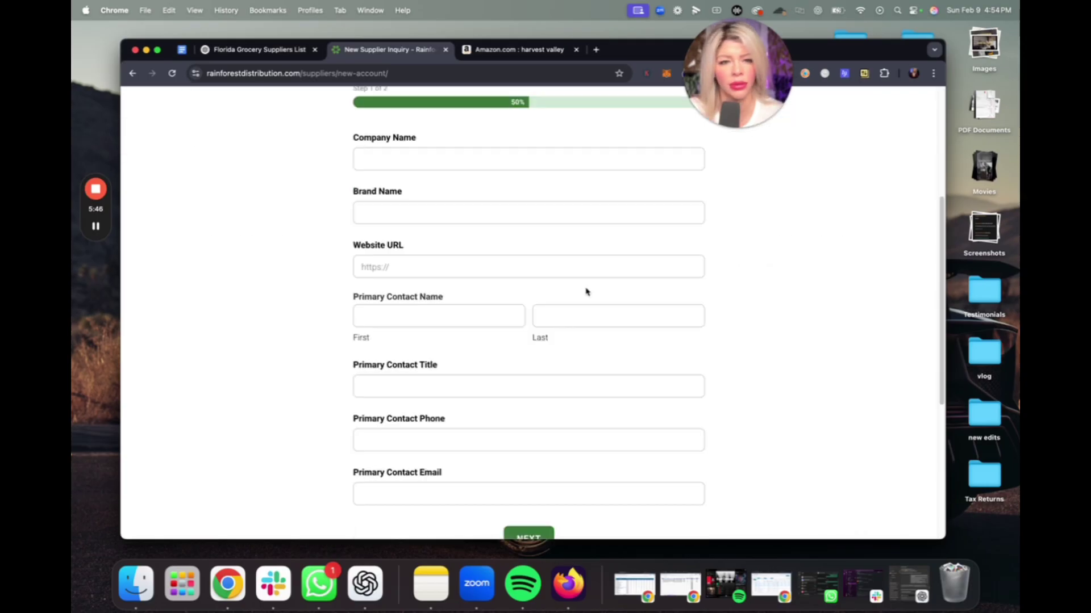
- Open the Featured Suppliers page and look over the brands Rainforest Distribution carries
{"action": "scroll", "coordinate": [586, 293], "scroll_direction": "up", "scroll_amount": 5}
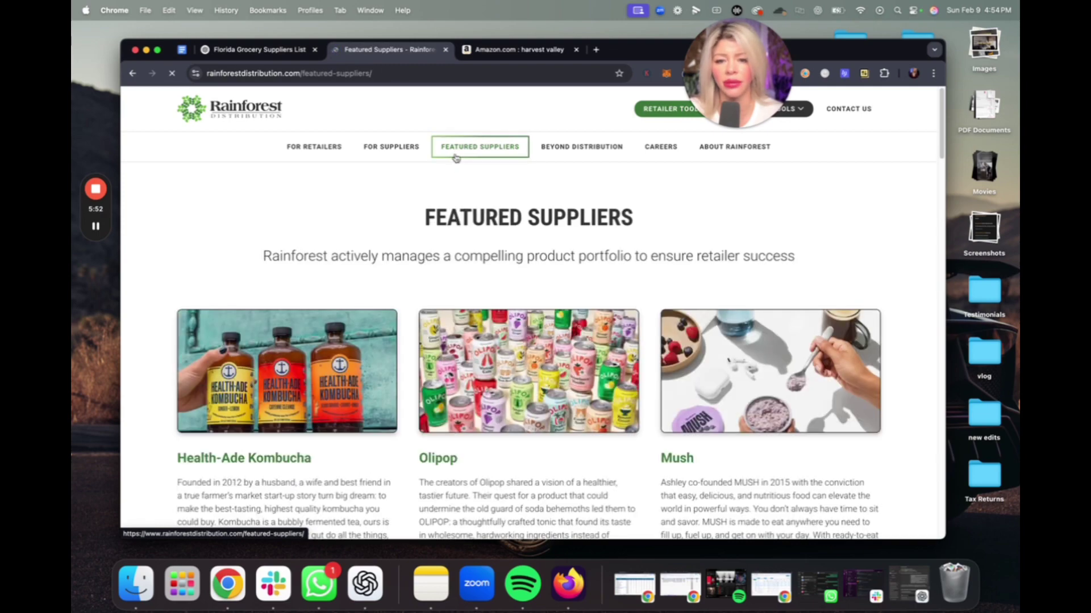
{"action": "scroll", "coordinate": [426, 246], "scroll_direction": "down", "scroll_amount": 1}
{"action": "scroll", "coordinate": [250, 353], "scroll_direction": "down", "scroll_amount": 6}
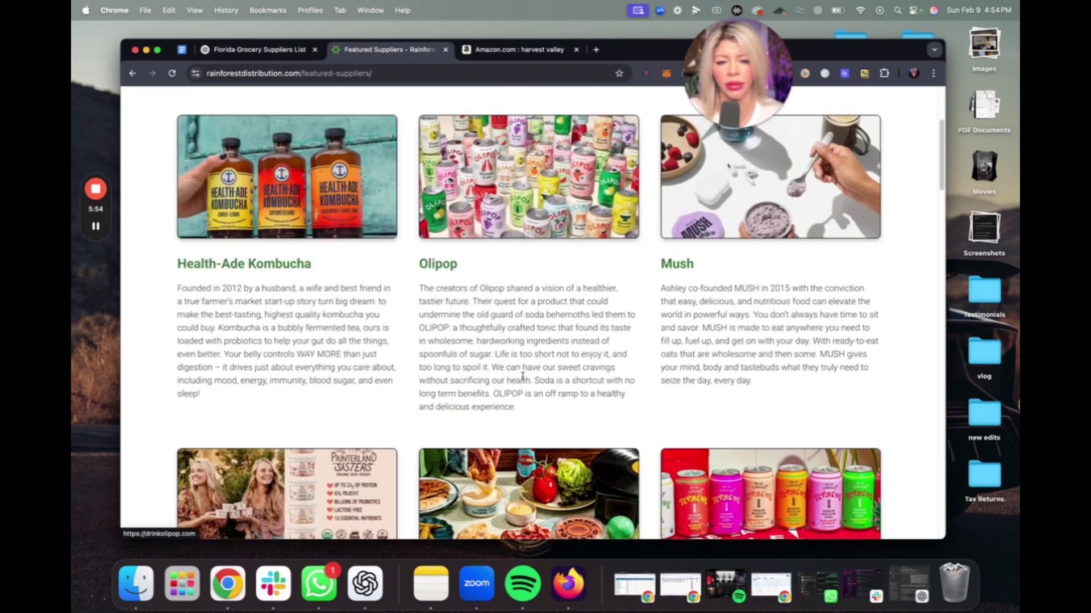
- Go back to the New Supplier Inquiry form and check its fields, highlighting the Website URL requirement
{"action": "key", "text": "super+bracketleft"}
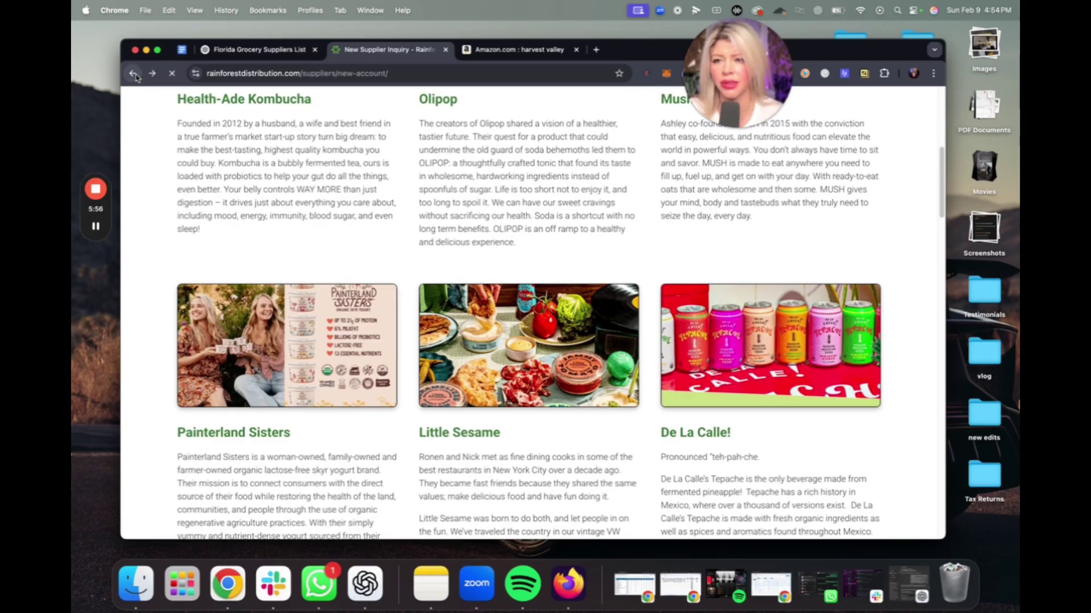
{"action": "scroll", "coordinate": [446, 312], "scroll_direction": "down", "scroll_amount": 7}
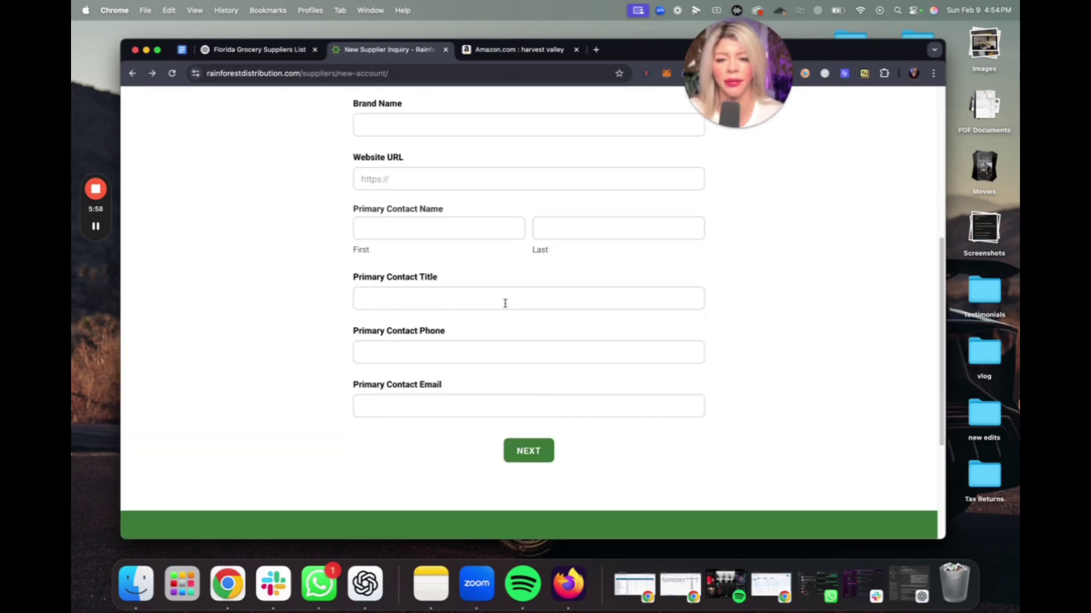
{"action": "scroll", "coordinate": [480, 305], "scroll_direction": "up", "scroll_amount": 3}
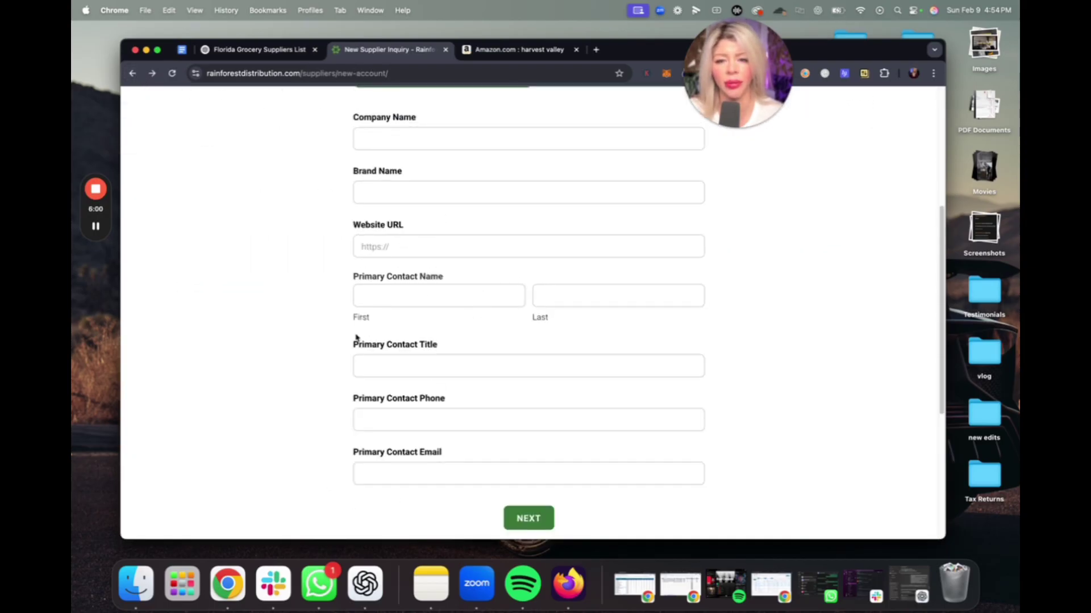
{"action": "left_click_drag", "start_coordinate": [403, 225], "coordinate": [359, 226]}
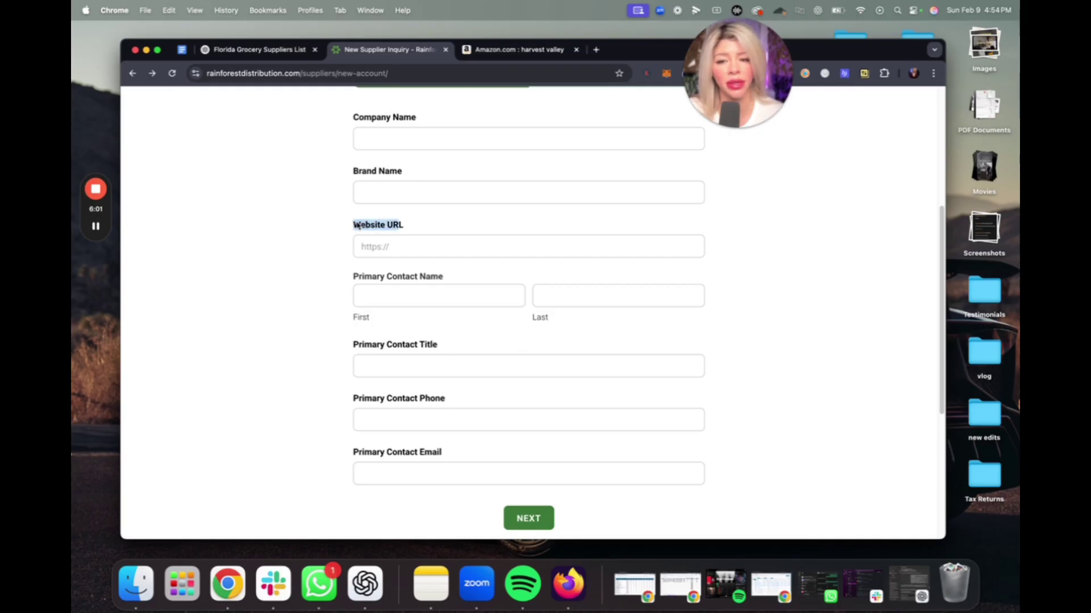
{"action": "left_click", "coordinate": [425, 226]}
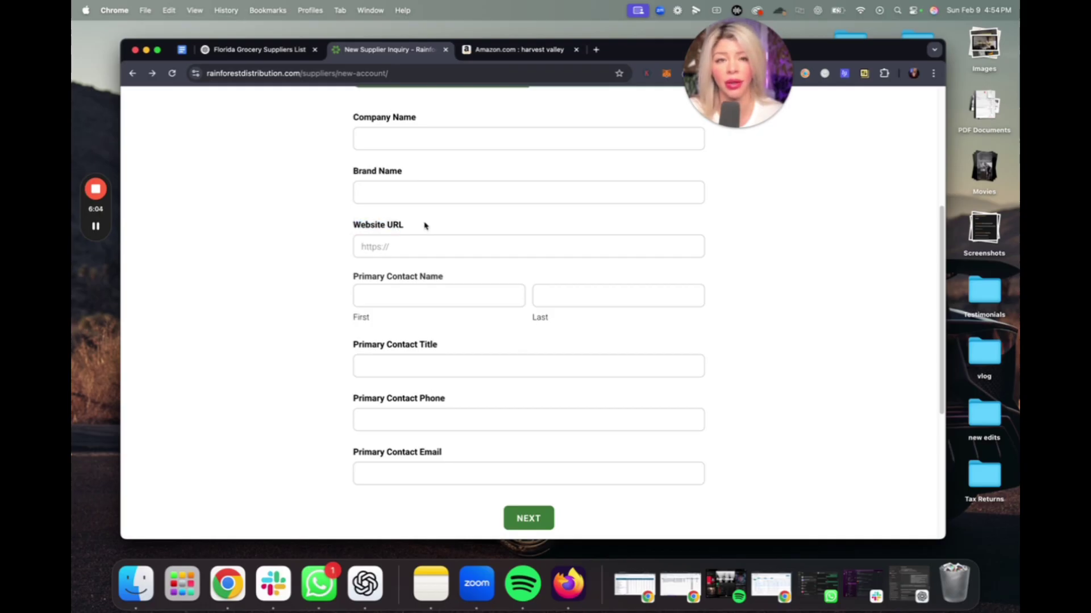
{"action": "left_click_drag", "start_coordinate": [738, 74], "coordinate": [520, 74]}
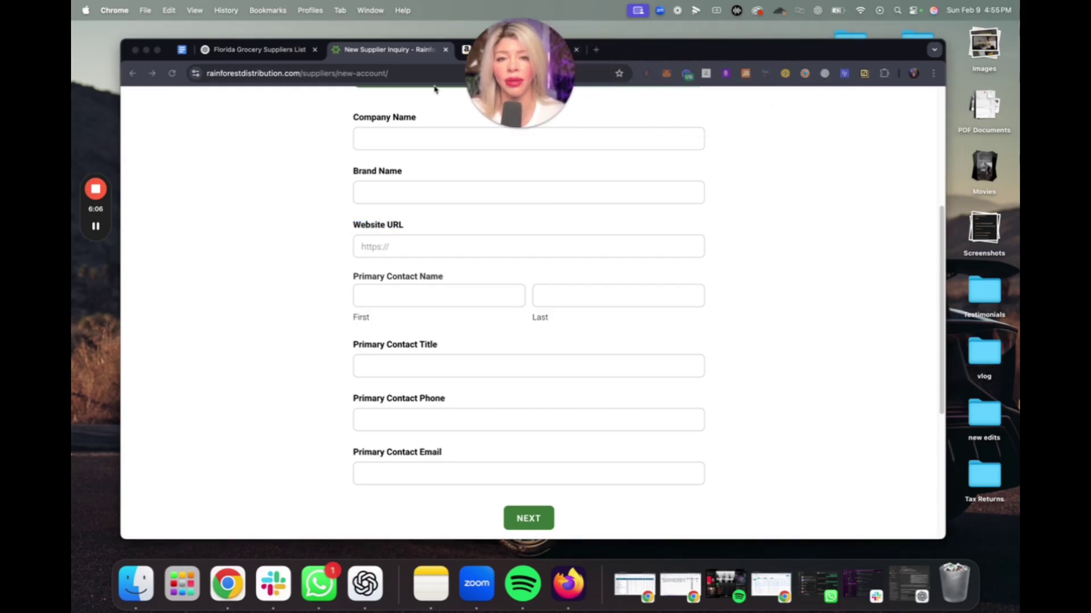
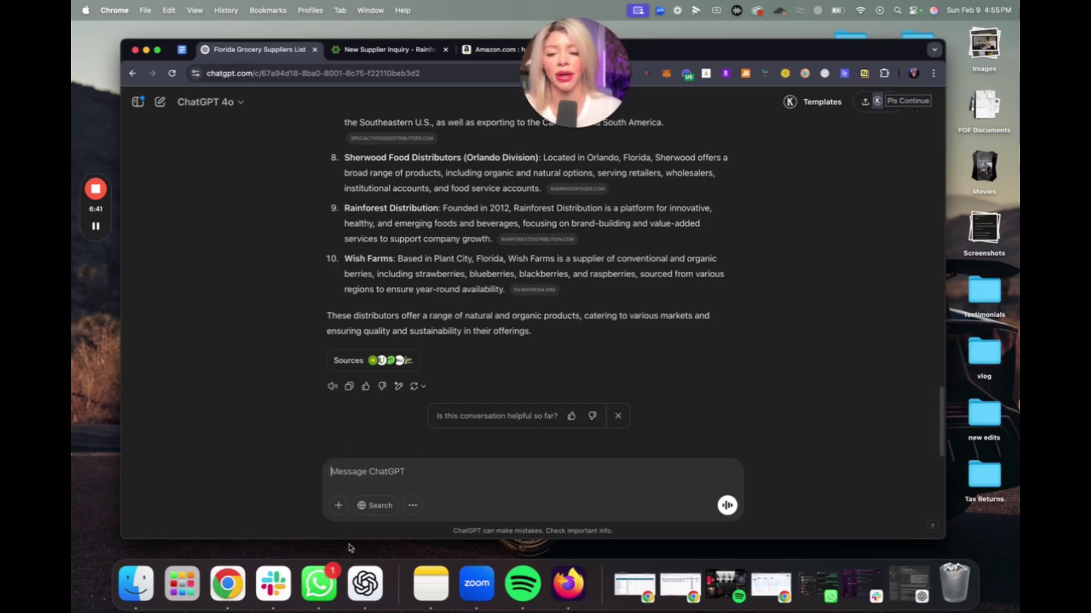
- Ask ChatGPT to craft an email requesting a wholesale account from some of these suppliers that will help secure the account
{"action": "type", "text": "i'm goi"}
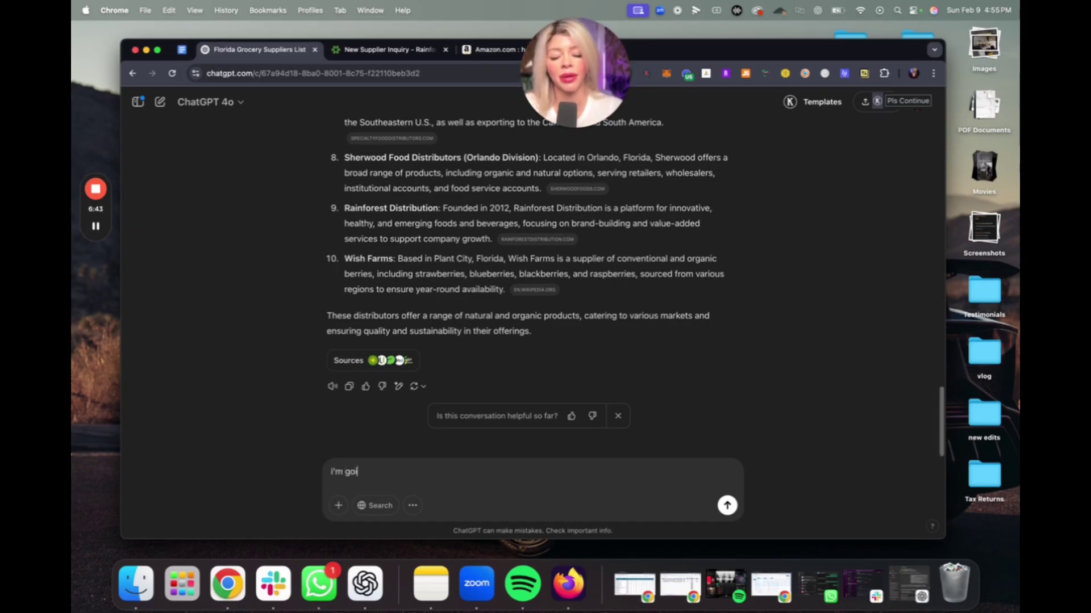
{"action": "type", "text": "ng to reach out to "}
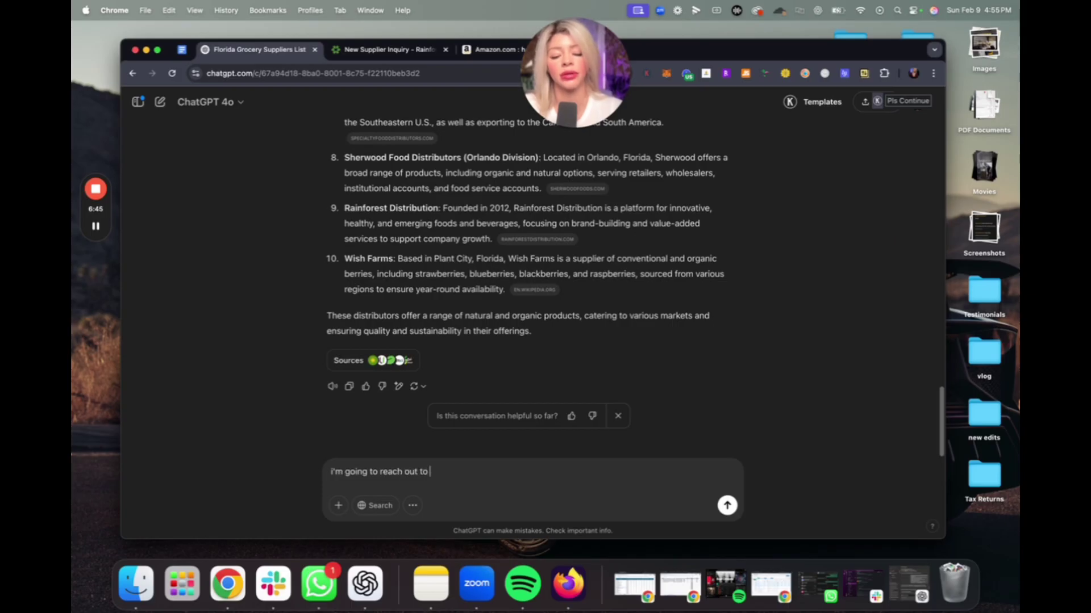
{"action": "type", "text": "some of these suppliers to r"}
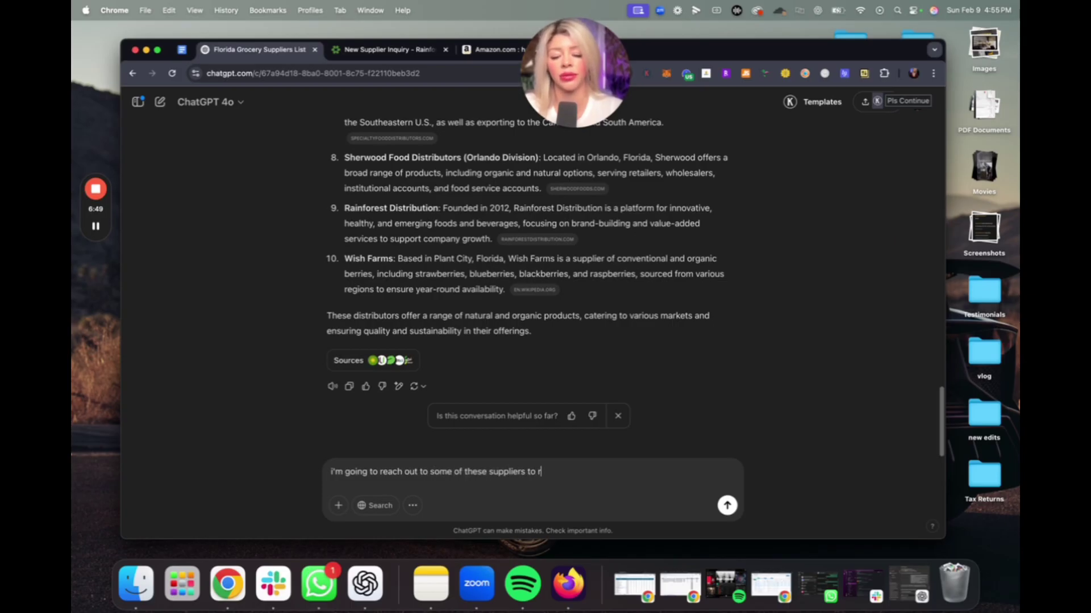
{"action": "type", "text": "equest a wh"}
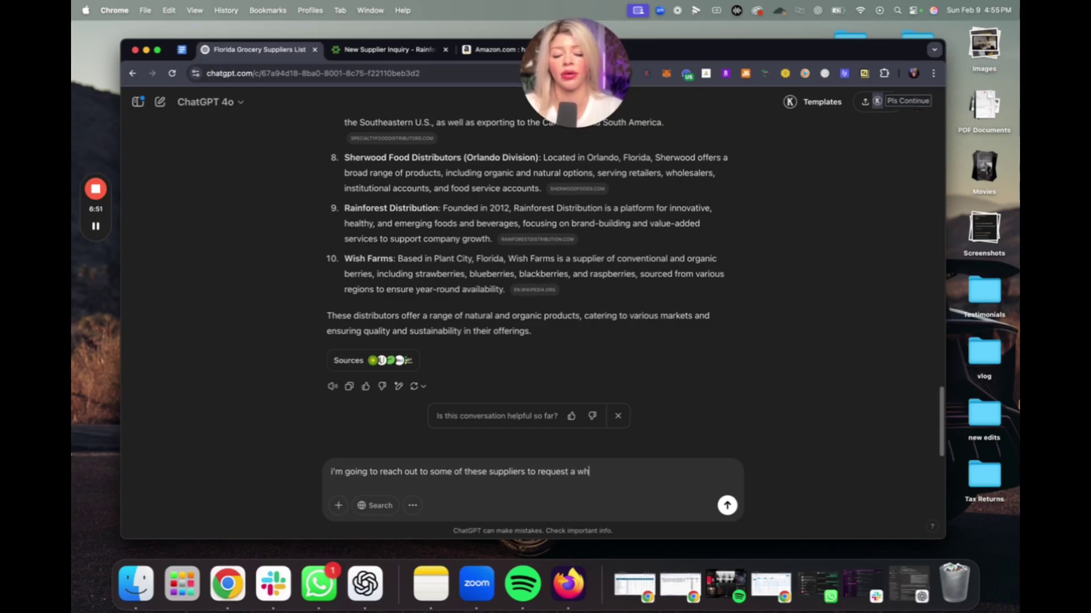
{"action": "type", "text": "olsale ca"}
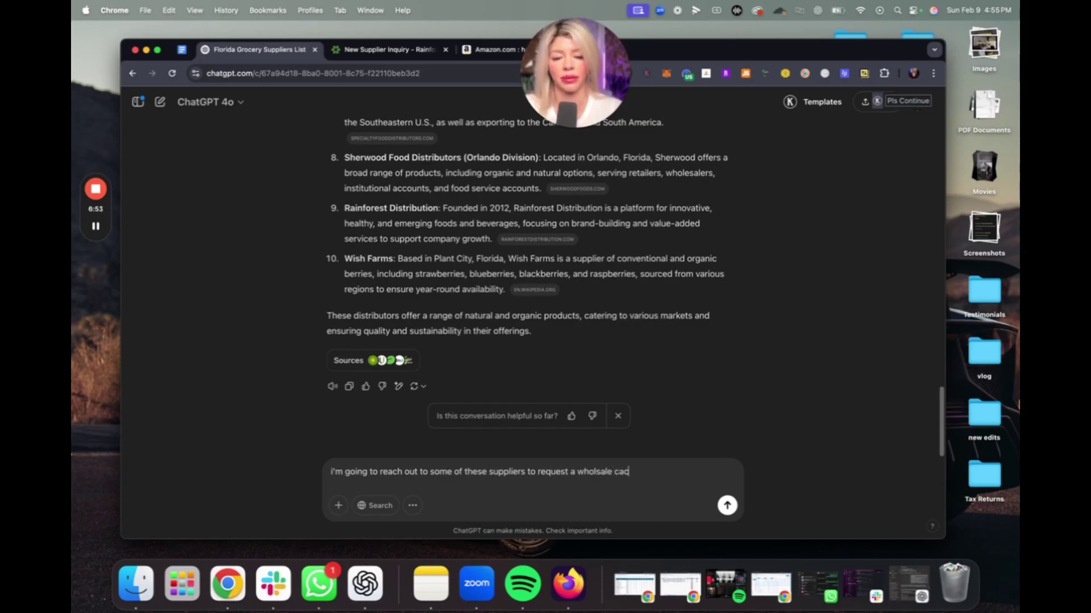
{"action": "type", "text": "count,"}
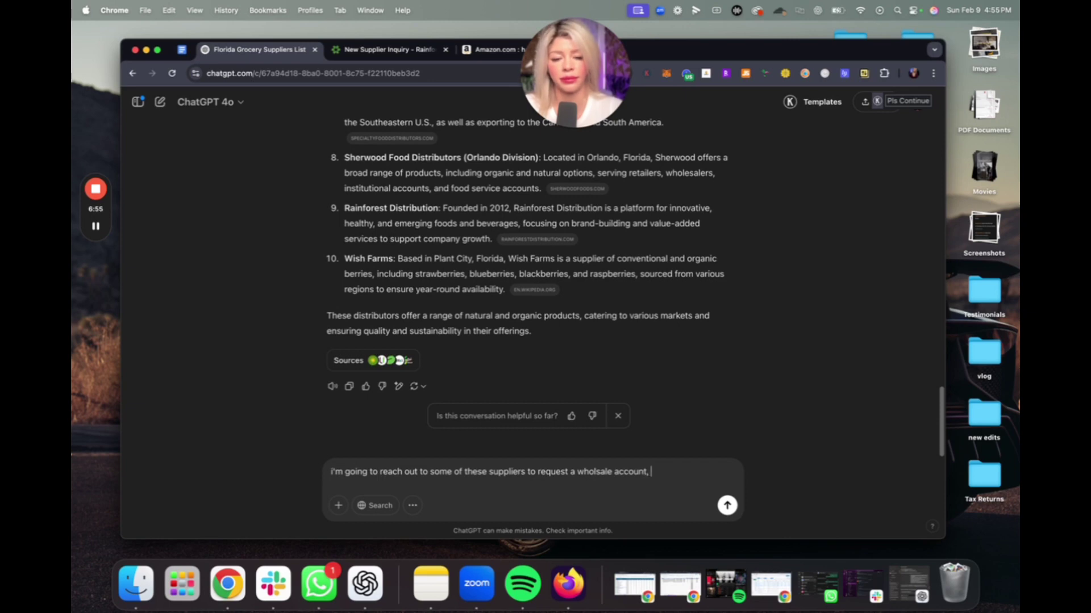
{"action": "type", "text": " can you c"}
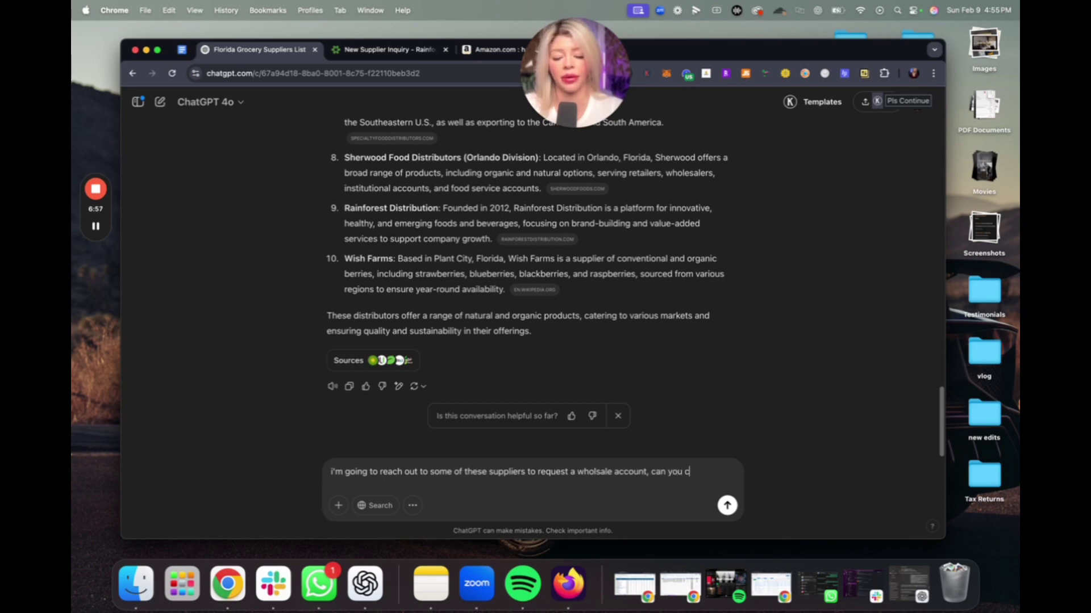
{"action": "type", "text": "raft an email"}
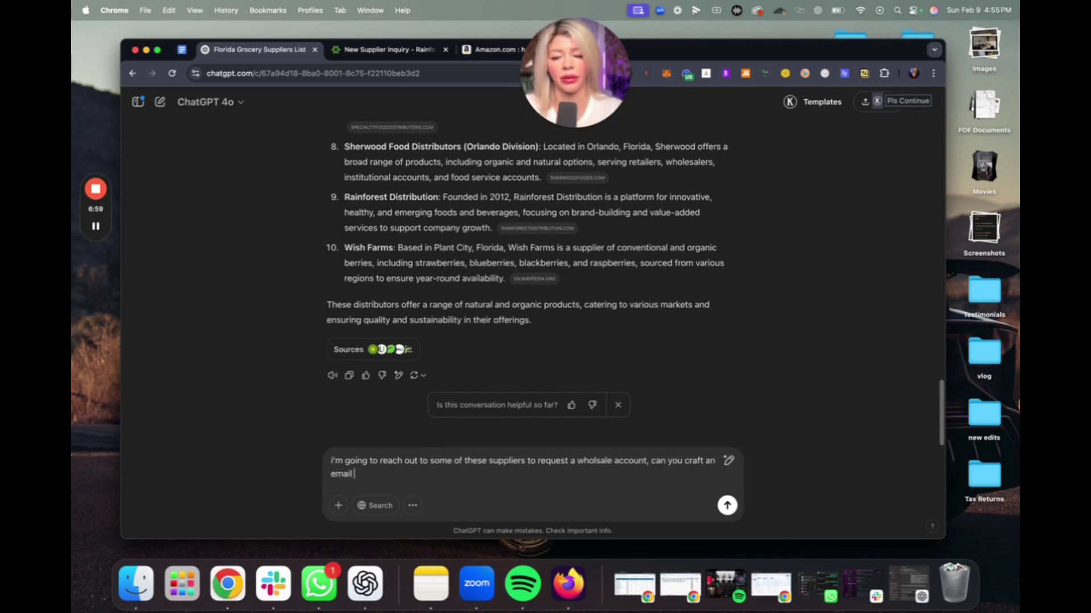
{"action": "type", "text": " that will h"}
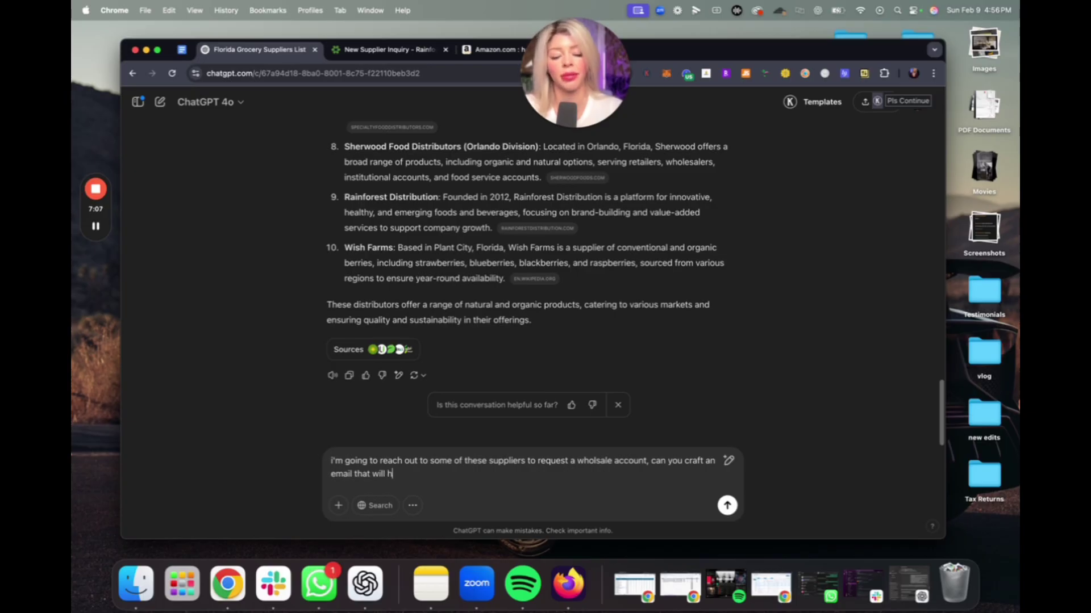
{"action": "type", "text": "elp me"}
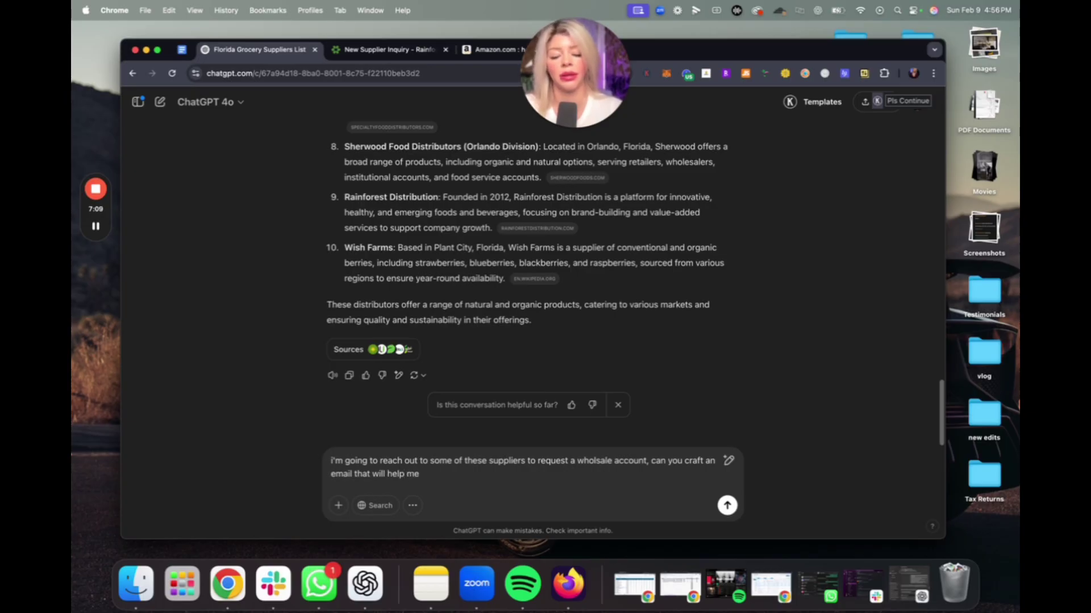
{"action": "type", "text": " secure the"}
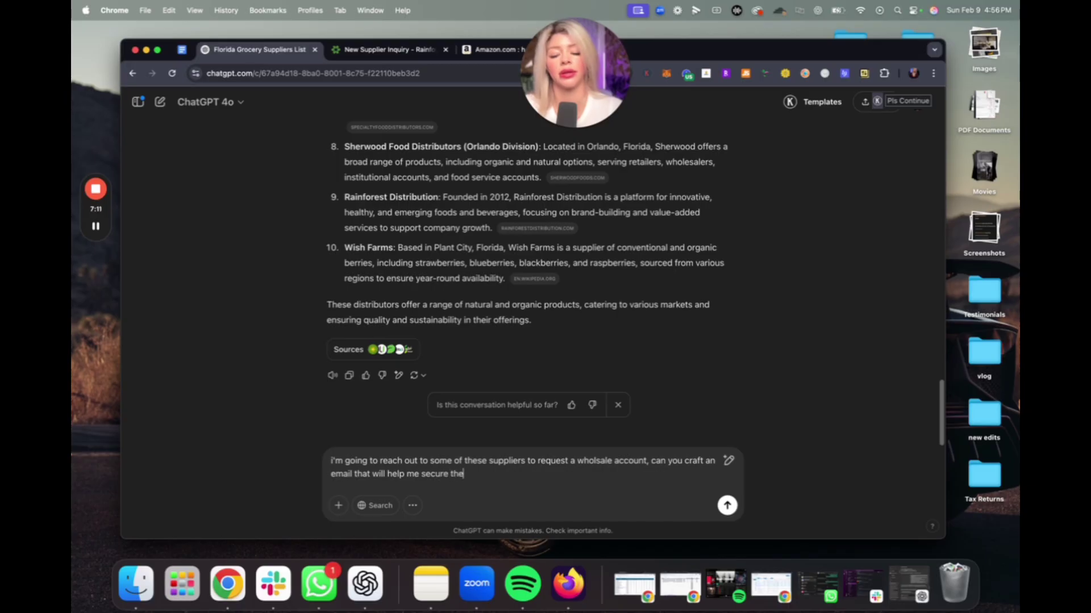
{"action": "key", "text": "BackSpace"}
{"action": "type", "text": "is "}
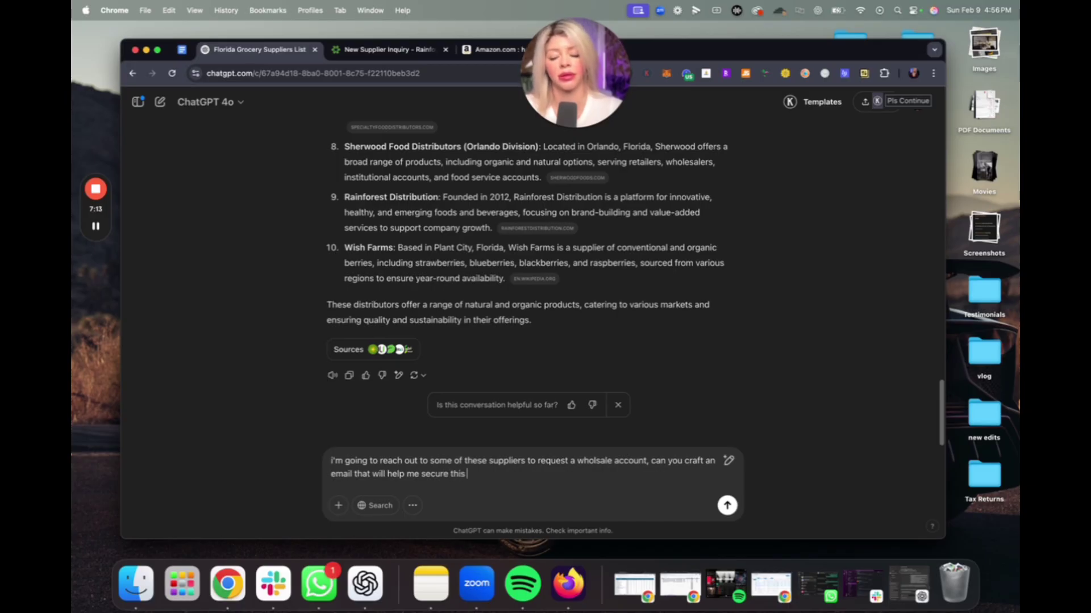
{"action": "type", "text": "account?"}
{"action": "key", "text": "Return"}
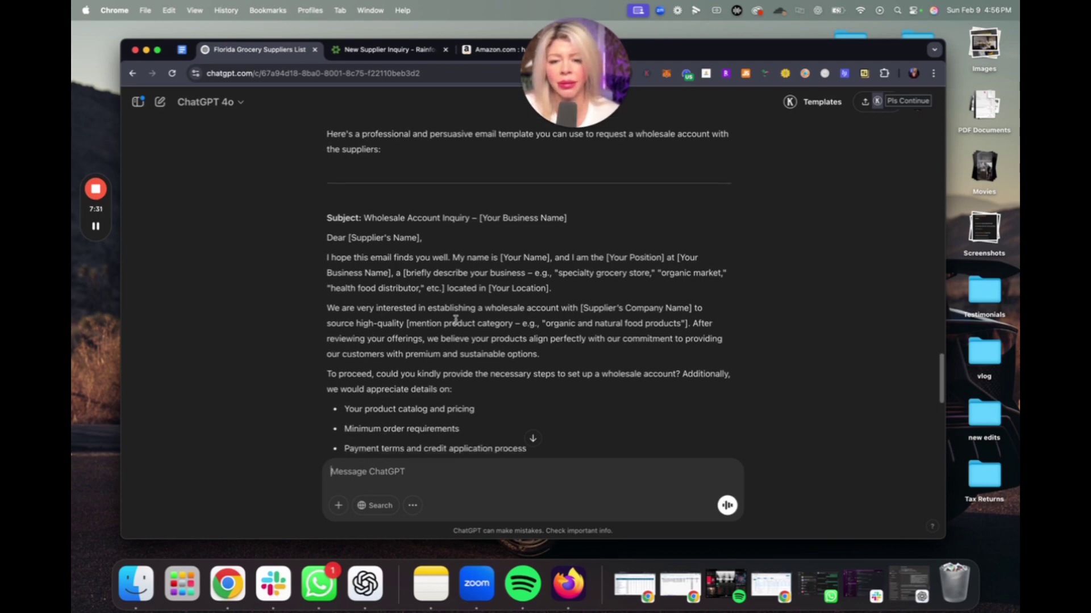
- Read through the drafted wholesale account email, from the product category placeholder through the requested details to the signature fields and closing note
{"action": "left_click_drag", "start_coordinate": [617, 325], "coordinate": [480, 334]}
{"action": "left_click", "coordinate": [529, 328]}
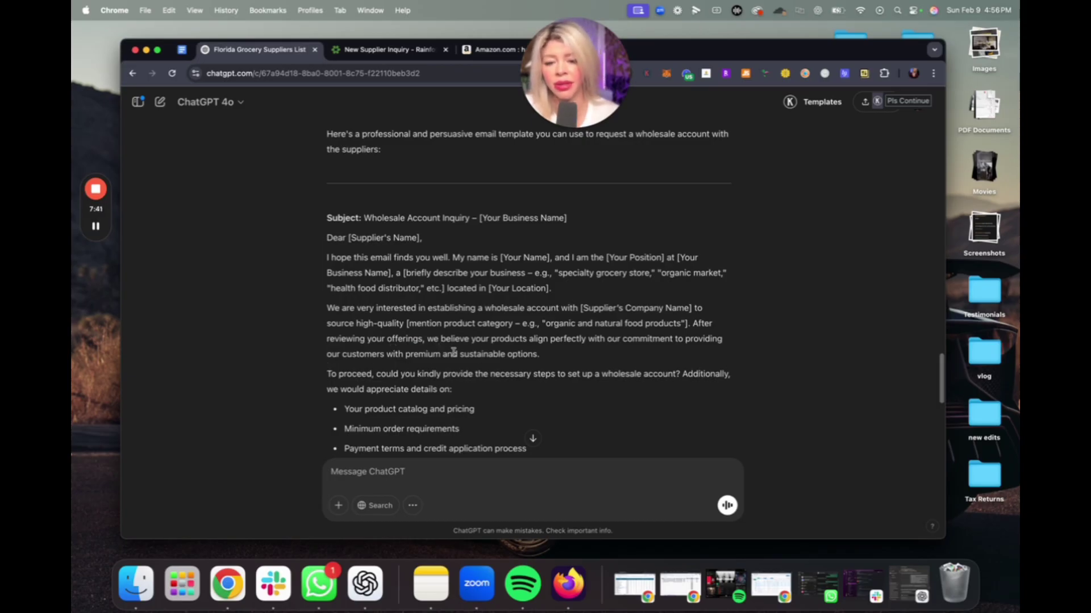
{"action": "scroll", "coordinate": [459, 355], "scroll_direction": "down", "scroll_amount": 2}
{"action": "scroll", "coordinate": [459, 355], "scroll_direction": "down", "scroll_amount": 1}
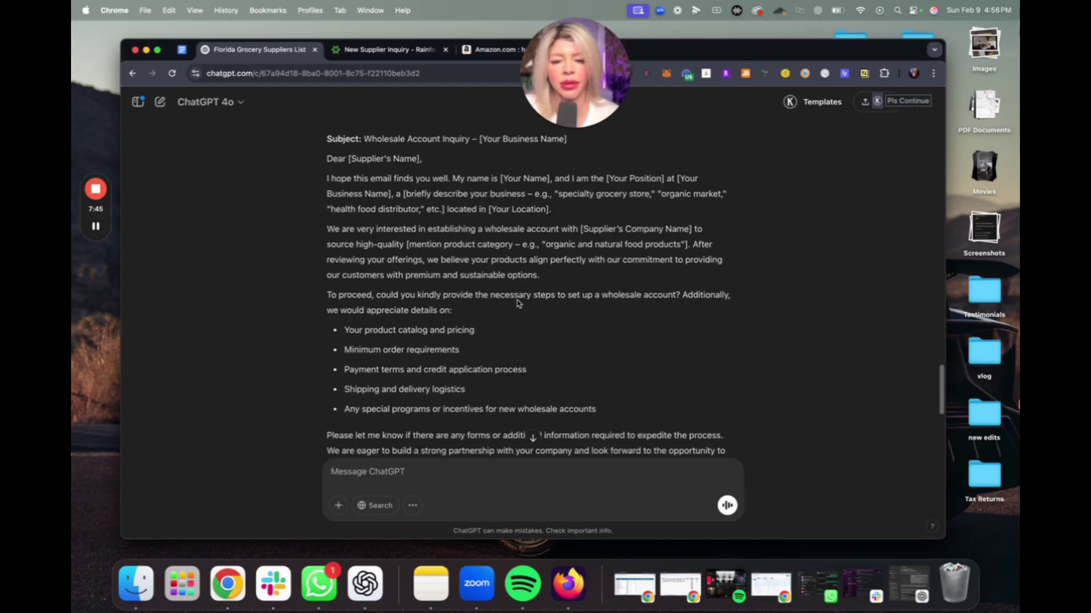
{"action": "scroll", "coordinate": [404, 312], "scroll_direction": "down", "scroll_amount": 1}
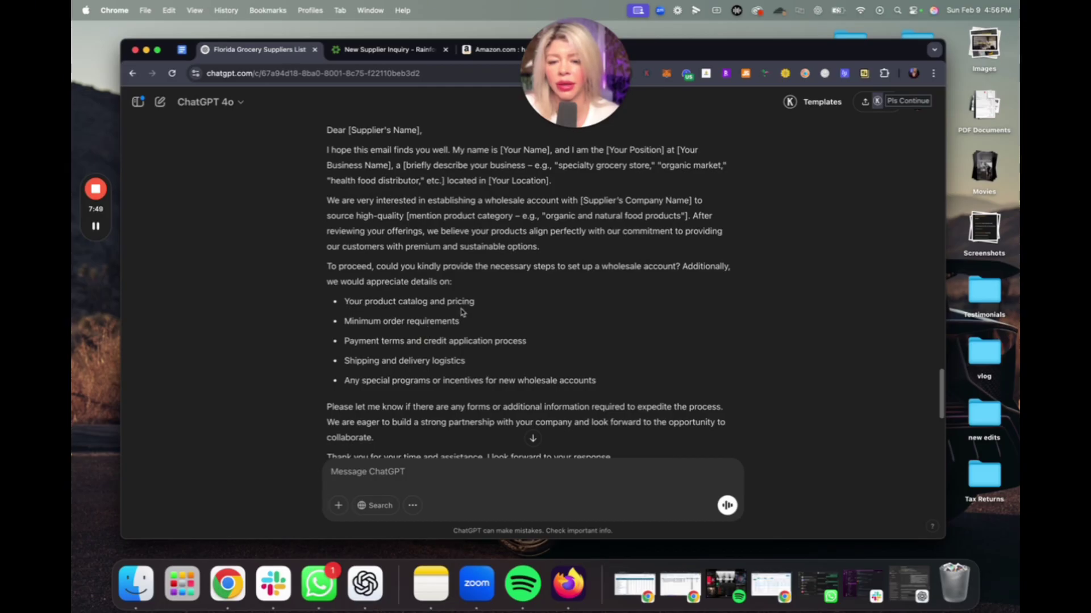
{"action": "scroll", "coordinate": [455, 350], "scroll_direction": "down", "scroll_amount": 1}
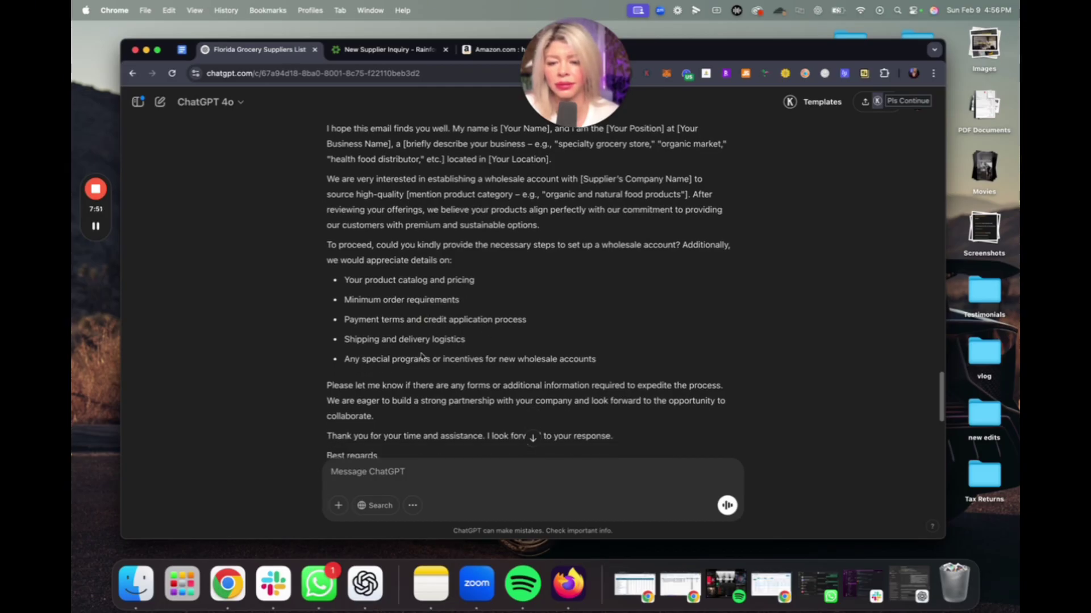
{"action": "scroll", "coordinate": [388, 377], "scroll_direction": "down", "scroll_amount": 4}
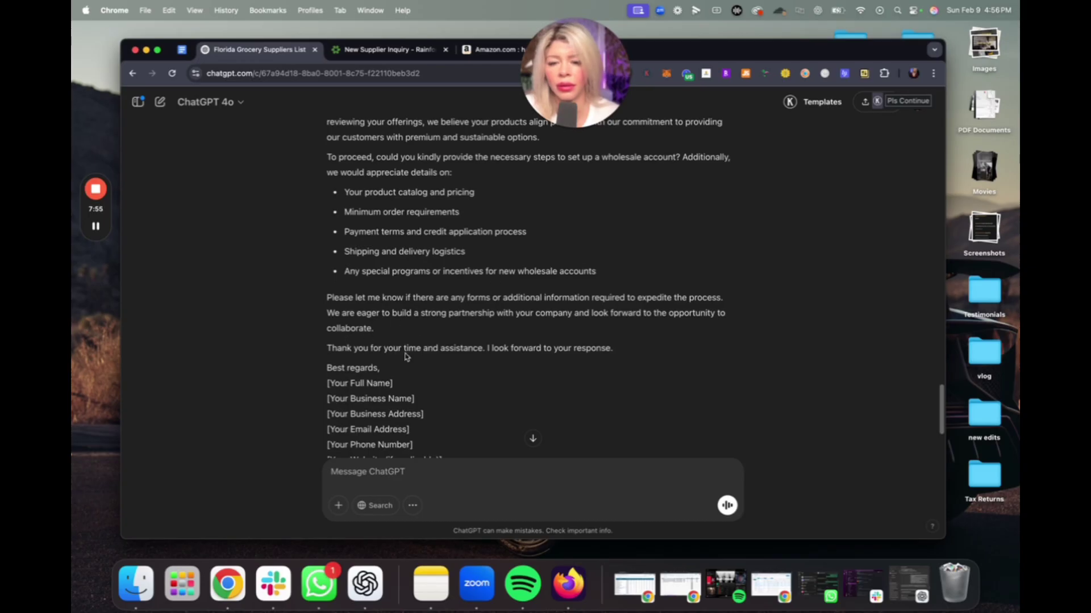
{"action": "scroll", "coordinate": [406, 356], "scroll_direction": "down", "scroll_amount": 1}
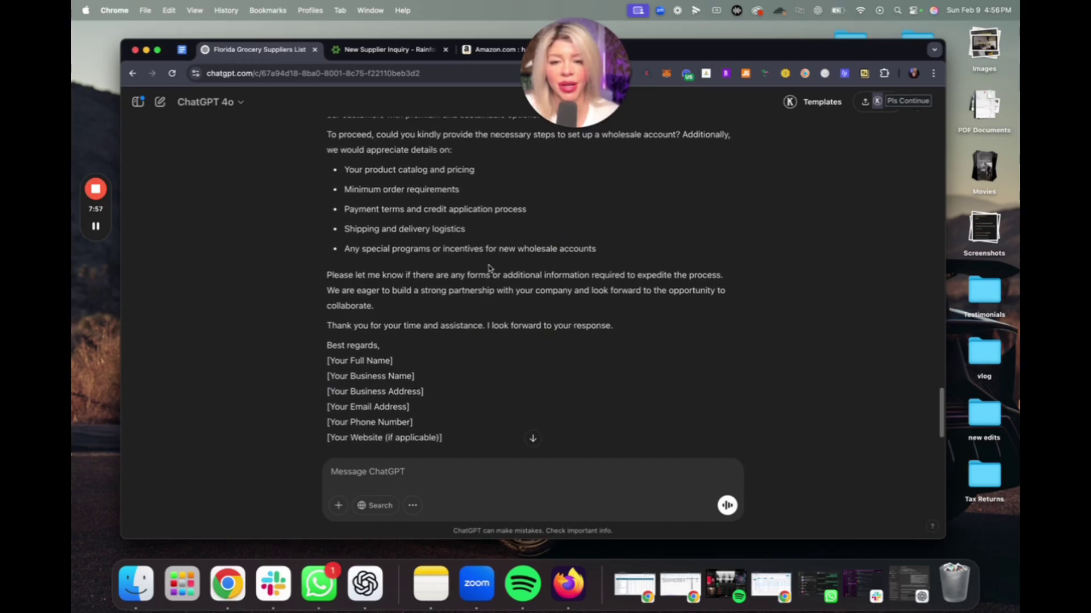
{"action": "scroll", "coordinate": [489, 268], "scroll_direction": "up", "scroll_amount": 12}
{"action": "scroll", "coordinate": [409, 276], "scroll_direction": "down", "scroll_amount": 10}
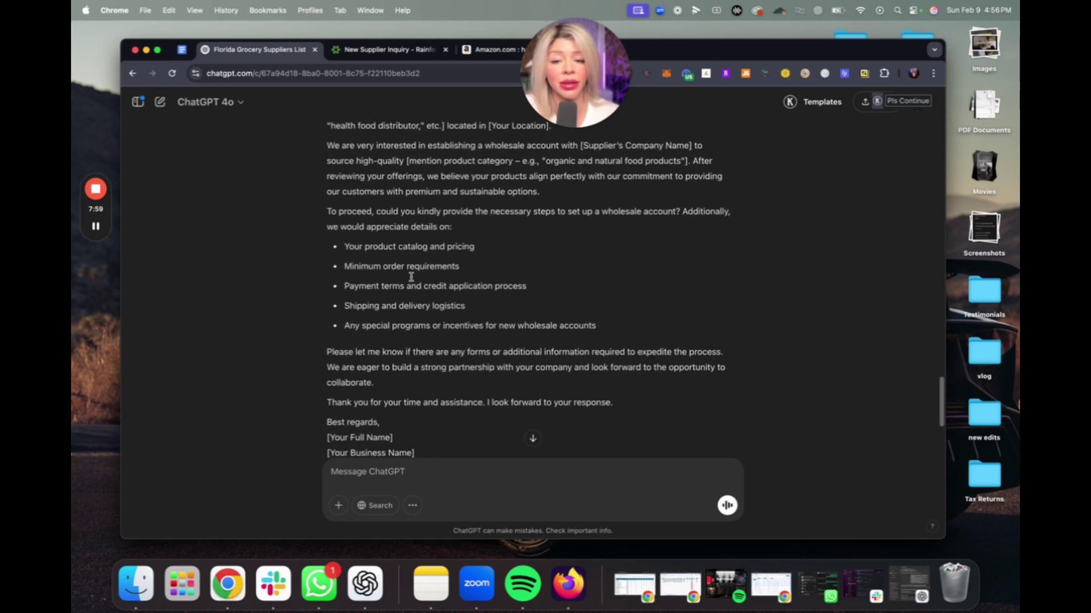
{"action": "scroll", "coordinate": [411, 277], "scroll_direction": "down", "scroll_amount": 6}
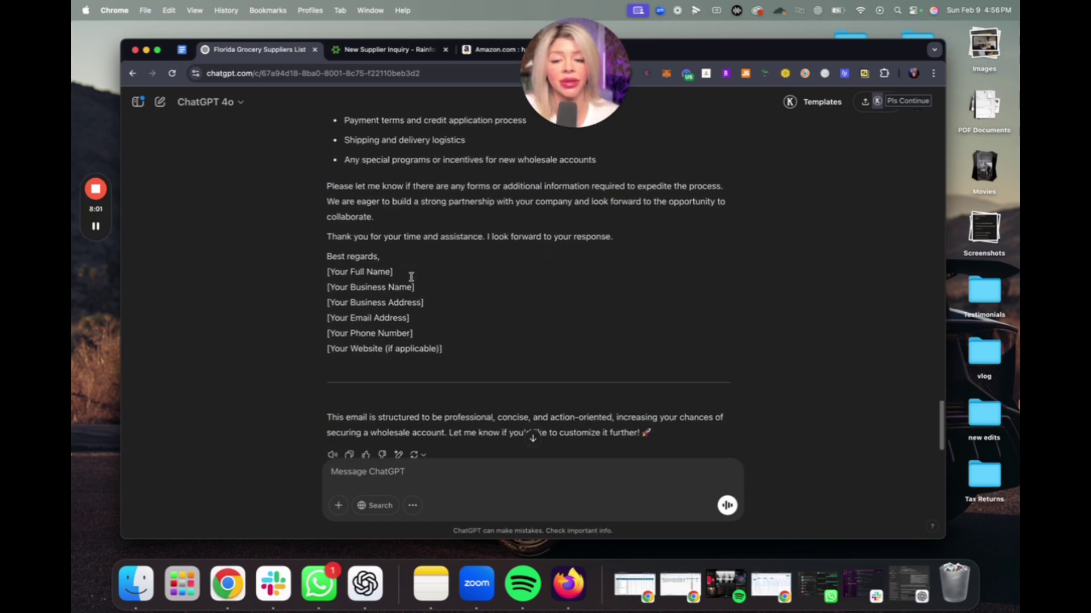
{"action": "scroll", "coordinate": [409, 278], "scroll_direction": "down", "scroll_amount": 1}
{"action": "scroll", "coordinate": [407, 282], "scroll_direction": "down", "scroll_amount": 1}
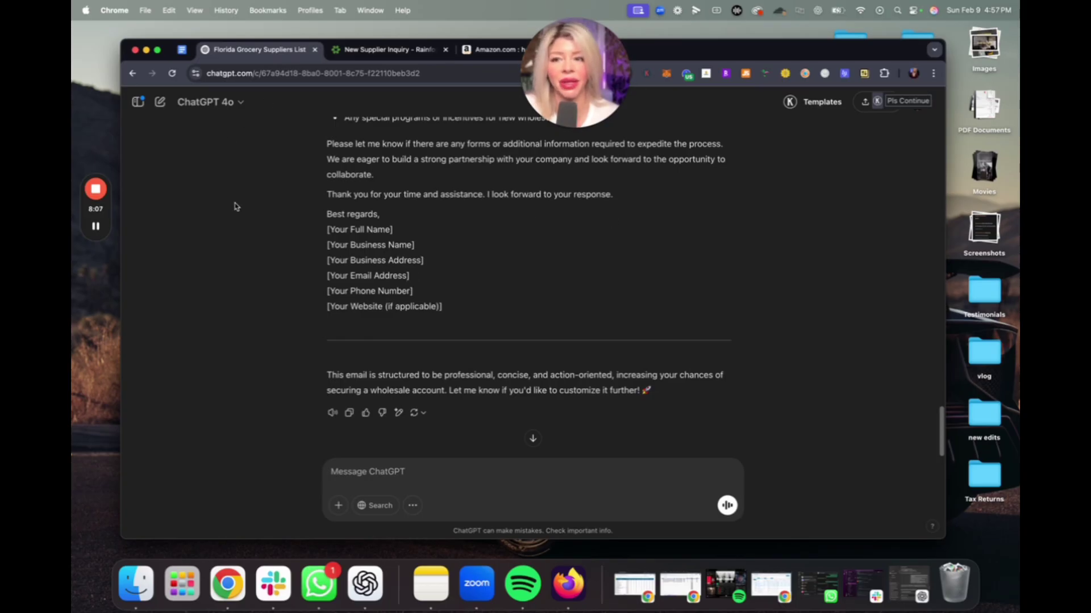
{"action": "scroll", "coordinate": [545, 239], "scroll_direction": "down", "scroll_amount": 1}
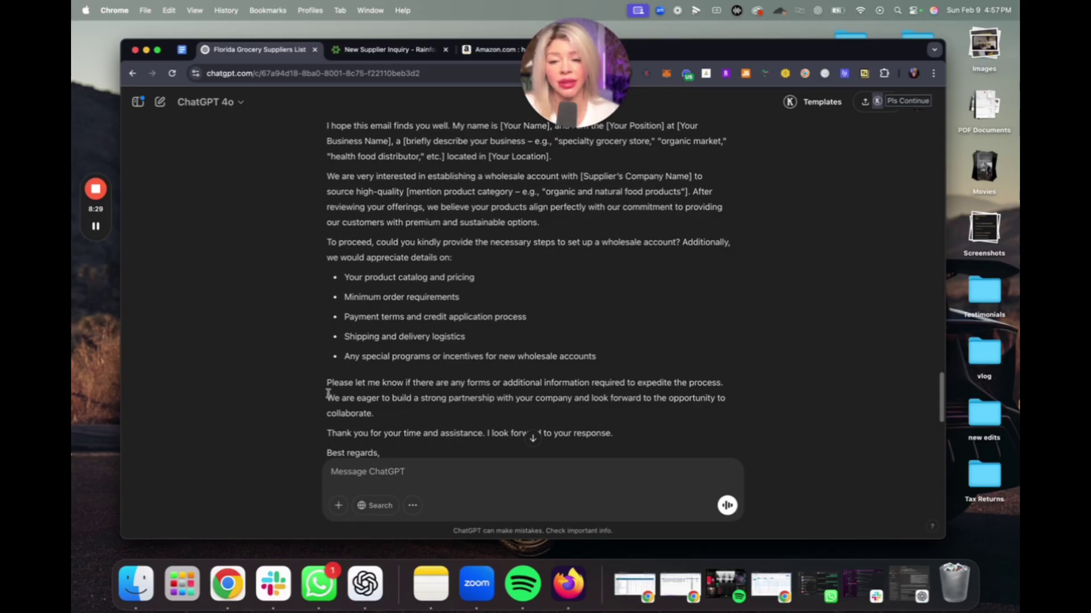
- Return to the earlier ChatGPT answers and look over the list of suppliers similar to KeHE
{"action": "scroll", "coordinate": [582, 218], "scroll_direction": "up", "scroll_amount": 2}
{"action": "scroll", "coordinate": [583, 218], "scroll_direction": "up", "scroll_amount": 10}
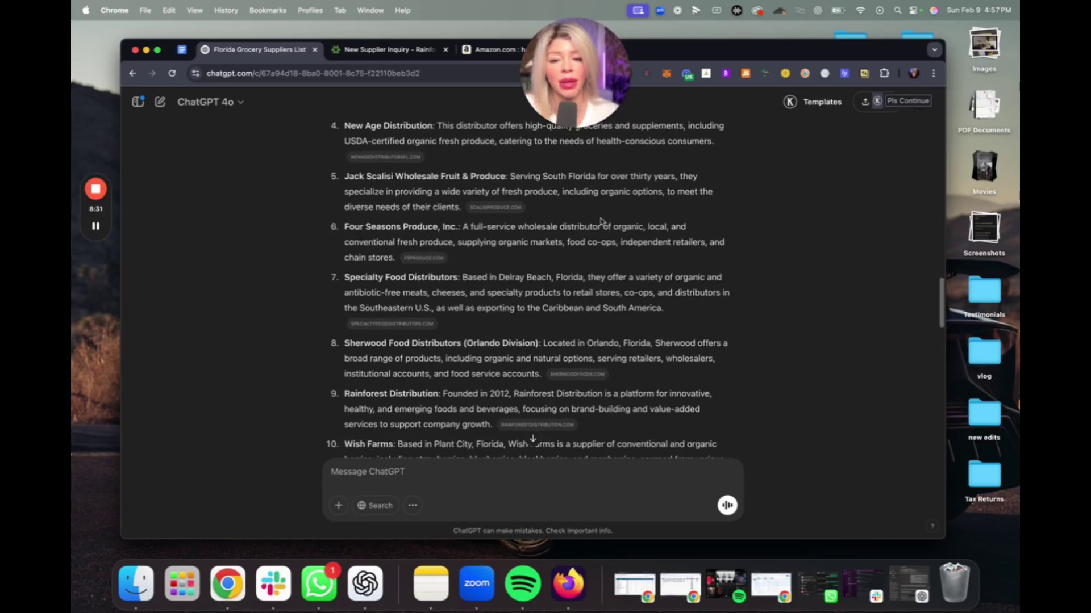
{"action": "scroll", "coordinate": [405, 241], "scroll_direction": "up", "scroll_amount": 10}
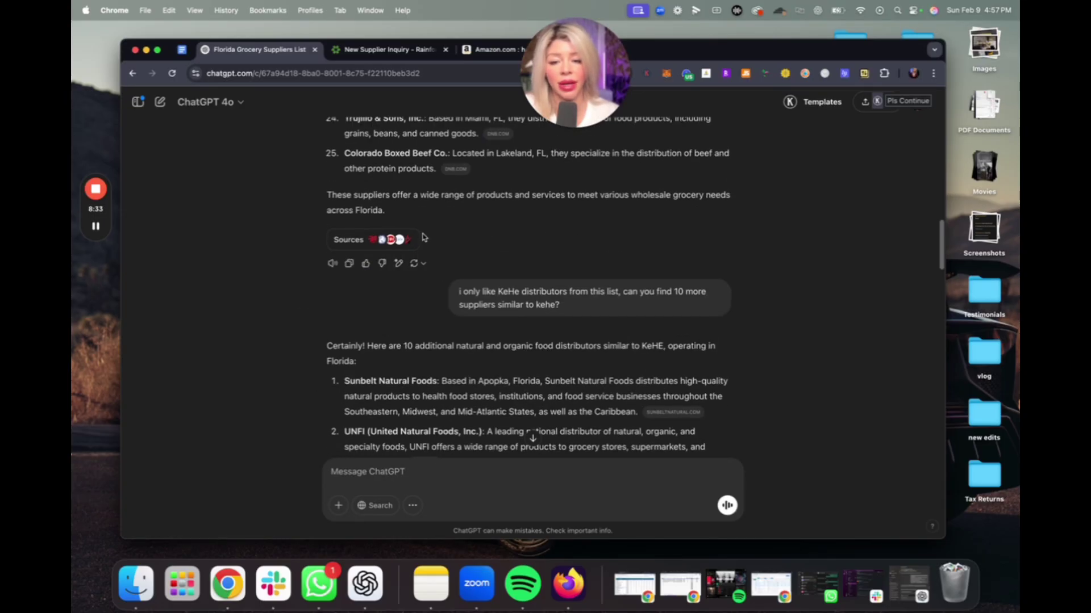